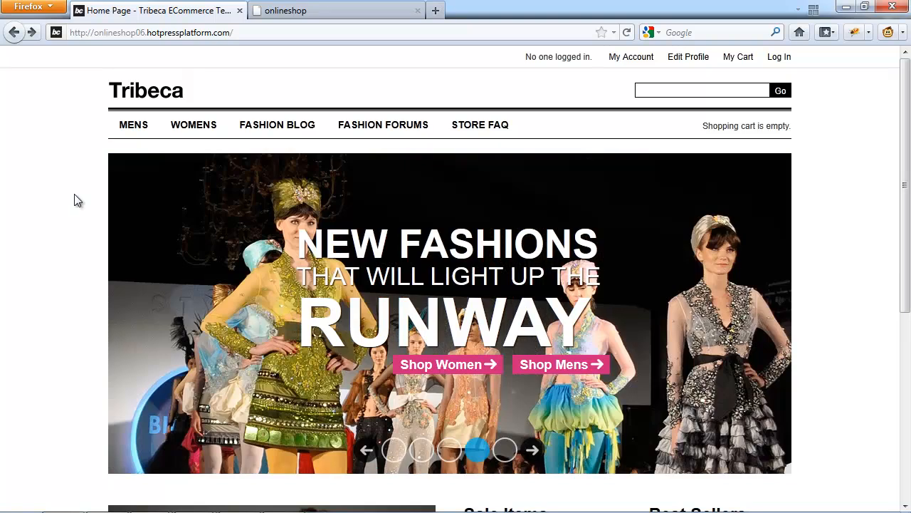
Start a new e-commerce catalog in the onlineshop admin console and name it KIDS.
{"action": "left_click", "coordinate": [375, 15]}
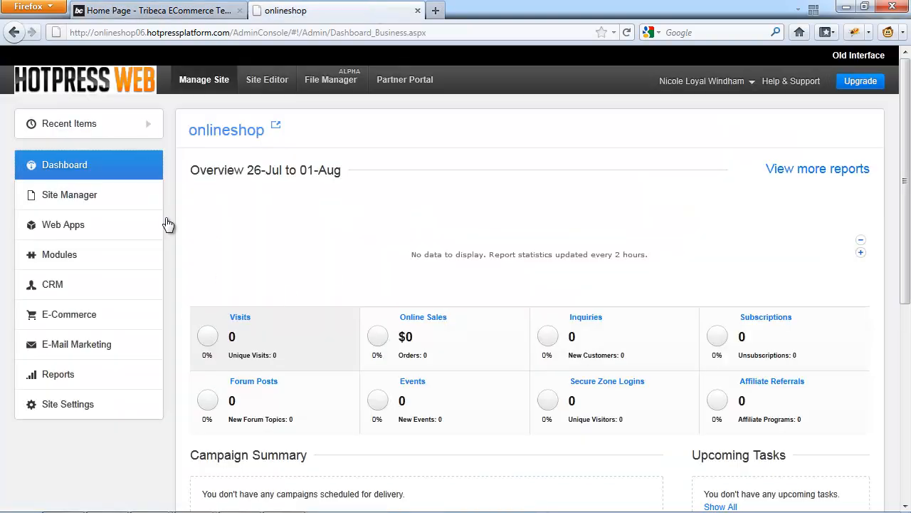
{"action": "left_click", "coordinate": [63, 317]}
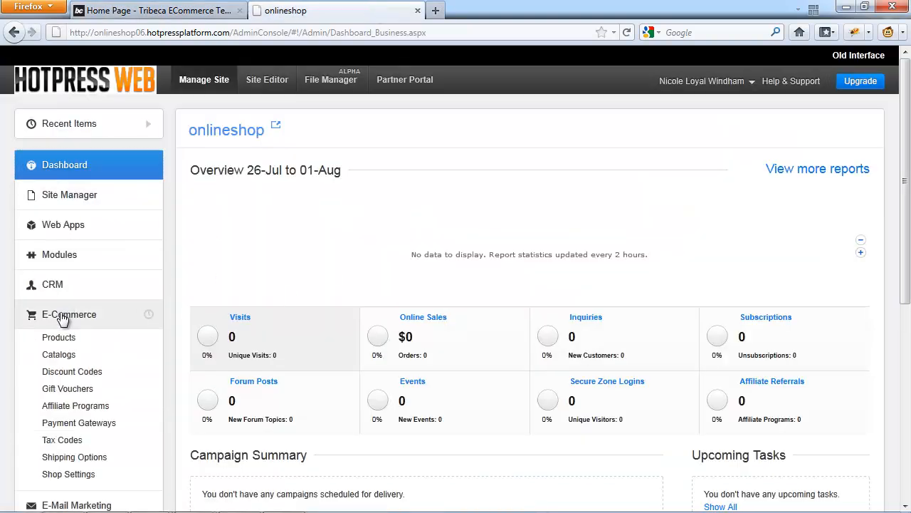
{"action": "left_click", "coordinate": [56, 356]}
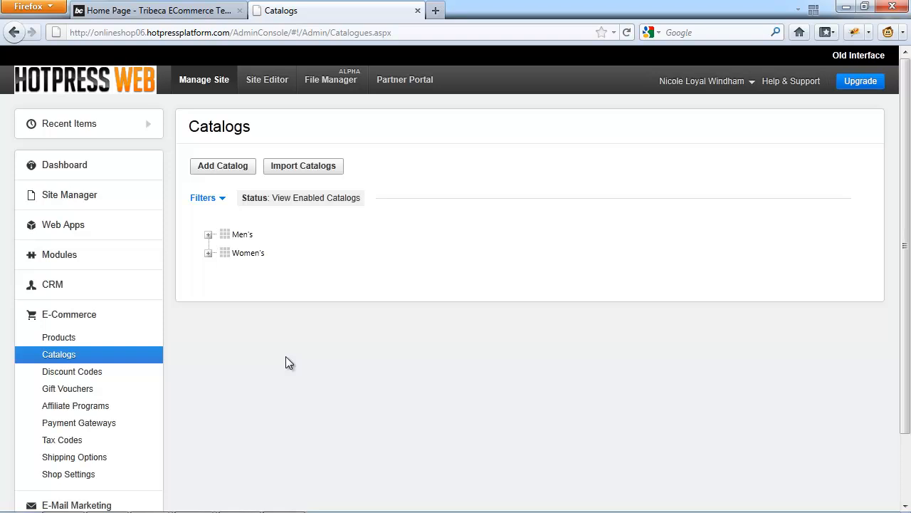
{"action": "left_click", "coordinate": [223, 170]}
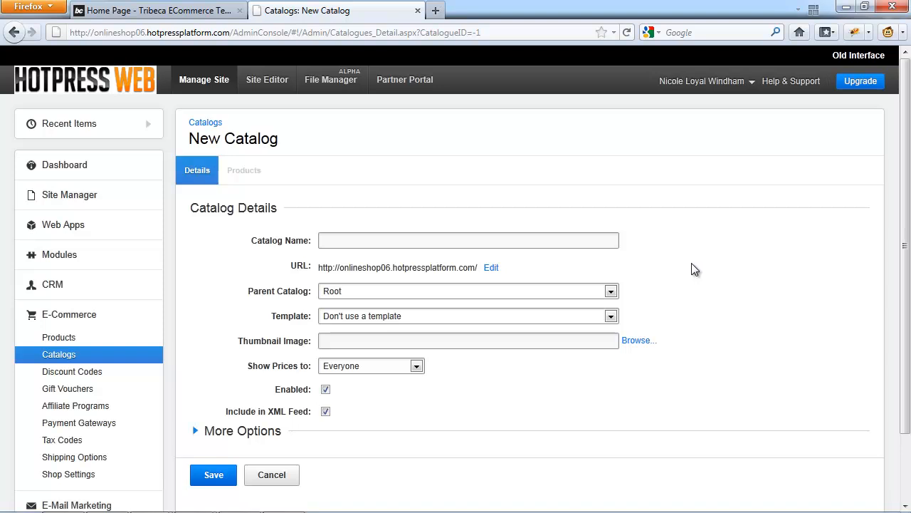
{"action": "left_click", "coordinate": [437, 241]}
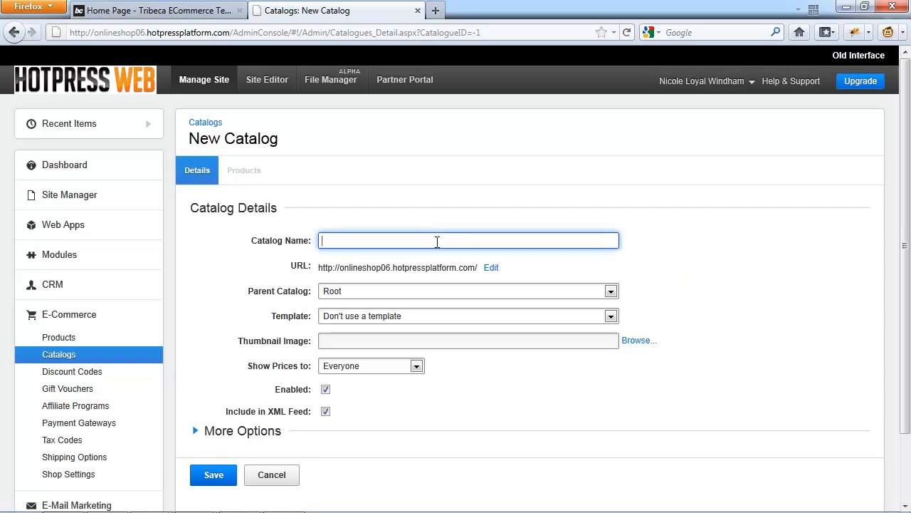
{"action": "type", "text": "KIDS"}
{"action": "key", "text": "Tab"}
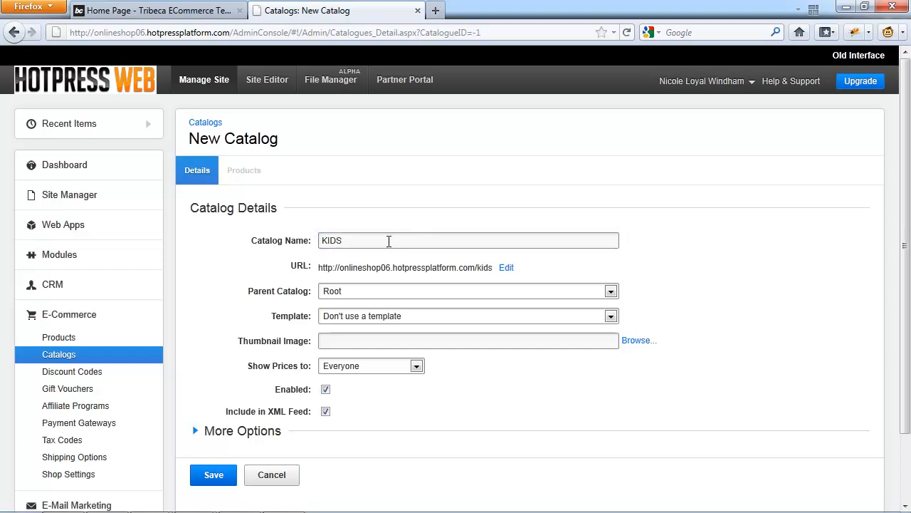
Fill in the catalog details with the URL kids, the Main Template, and prices shown to Everyone.
{"action": "left_click", "coordinate": [506, 268]}
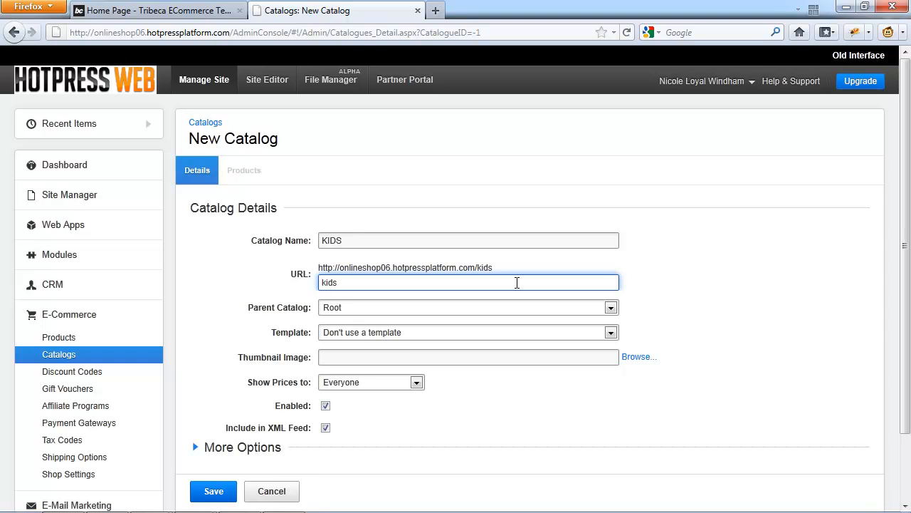
{"action": "left_click", "coordinate": [575, 313]}
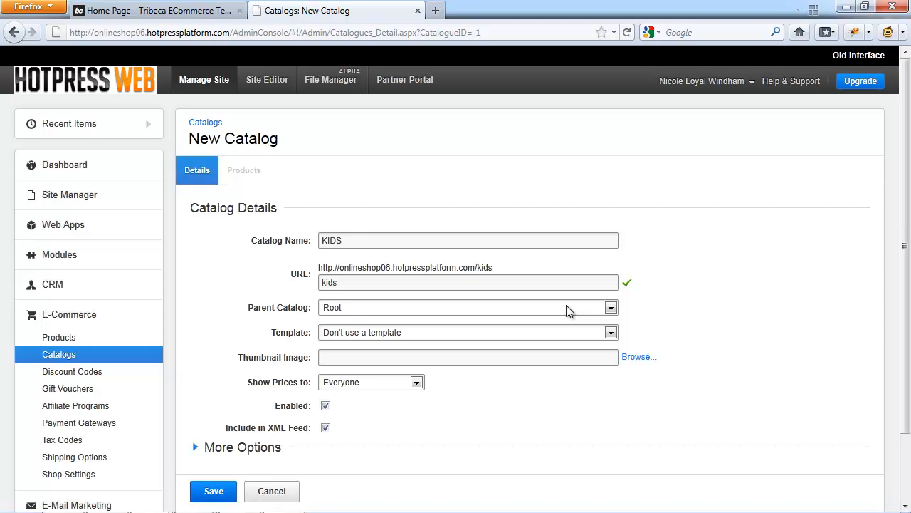
{"action": "scroll", "coordinate": [397, 259], "scroll_direction": "down", "scroll_amount": 2}
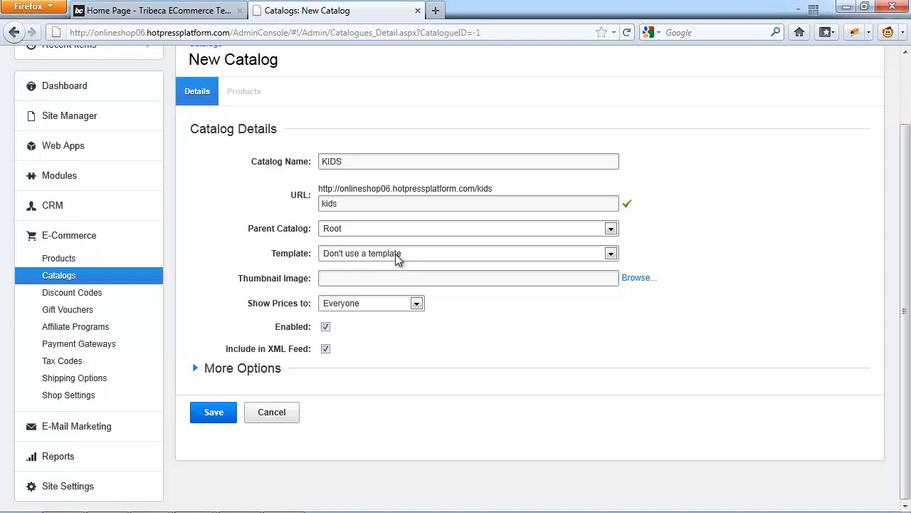
{"action": "left_click", "coordinate": [333, 277]}
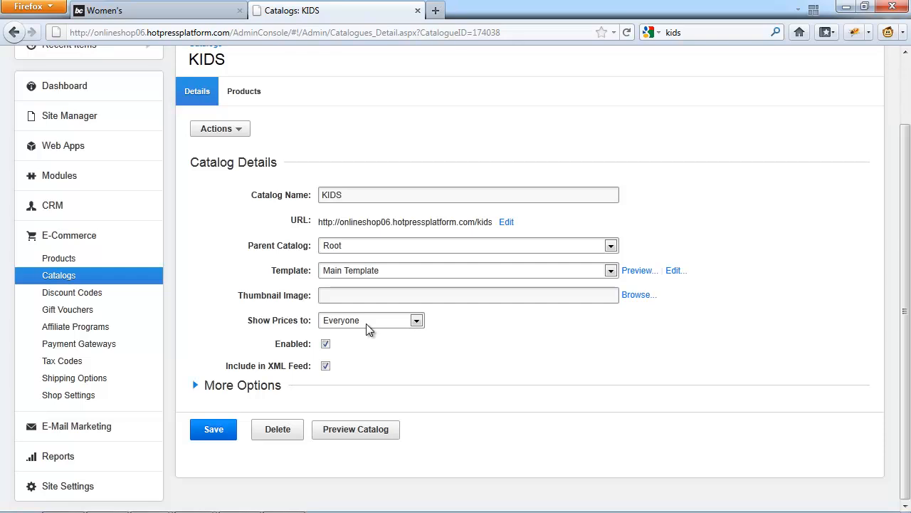
{"action": "left_click", "coordinate": [366, 323]}
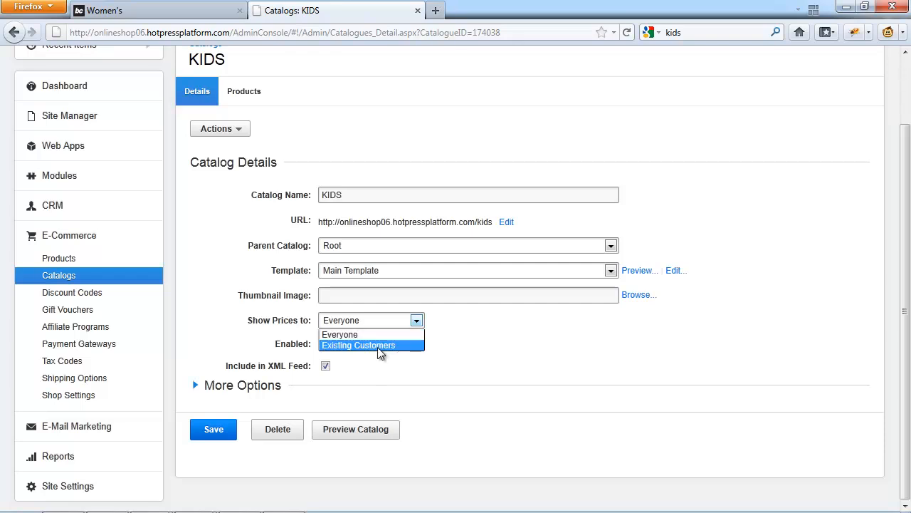
{"action": "left_click", "coordinate": [408, 334]}
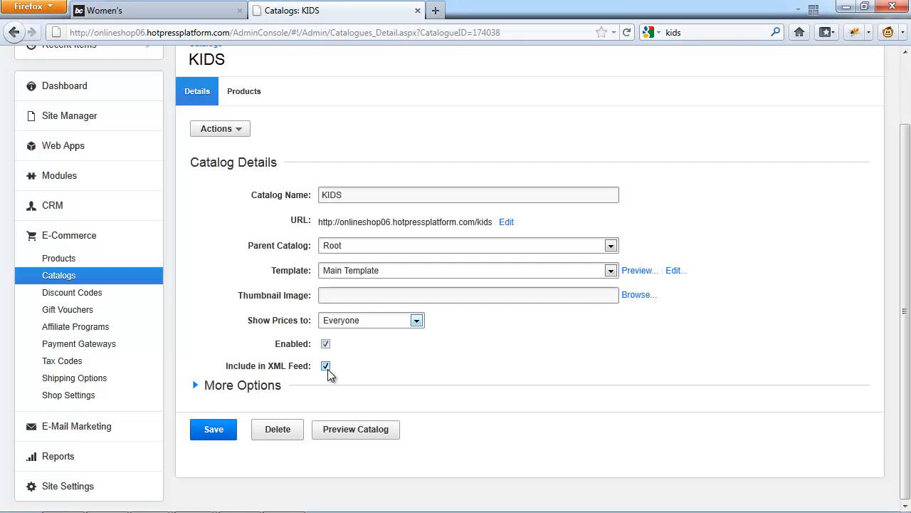
Review the catalog's additional options, such as title, description, browse panel prices and dates, and save the catalog.
{"action": "left_click", "coordinate": [230, 387]}
{"action": "scroll", "coordinate": [351, 181], "scroll_direction": "down", "scroll_amount": 3}
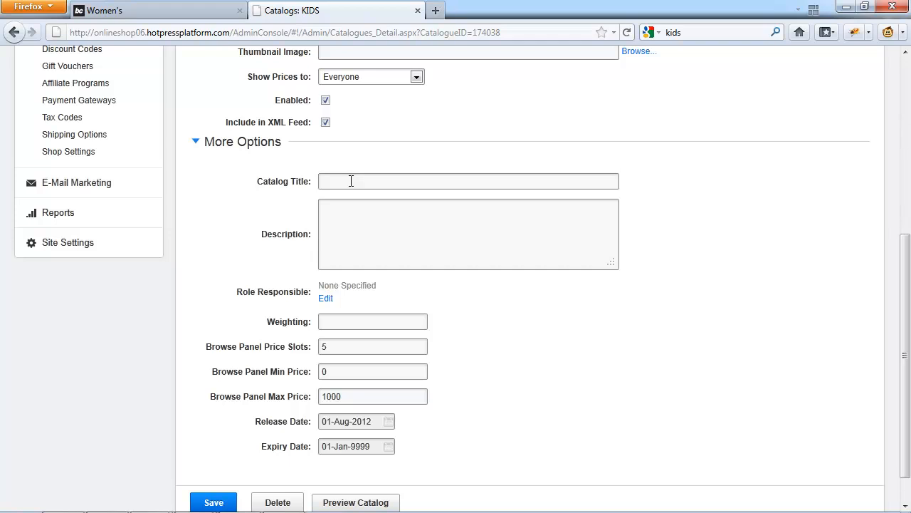
{"action": "left_click", "coordinate": [351, 181]}
{"action": "left_click", "coordinate": [358, 219]}
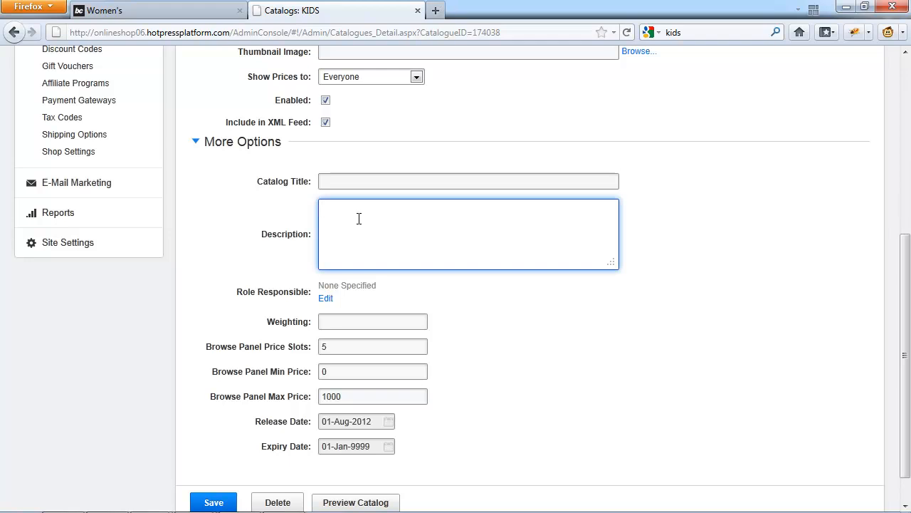
{"action": "scroll", "coordinate": [359, 219], "scroll_direction": "down", "scroll_amount": 1}
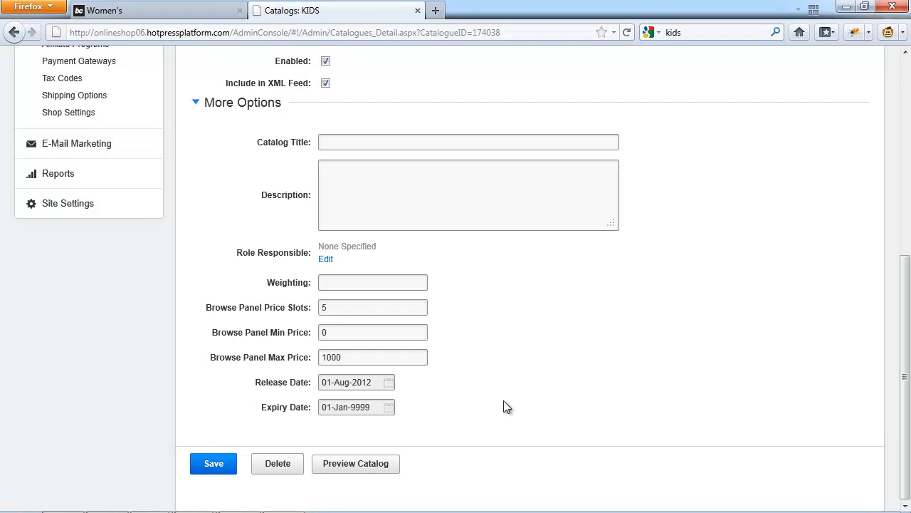
{"action": "scroll", "coordinate": [519, 388], "scroll_direction": "up", "scroll_amount": 8}
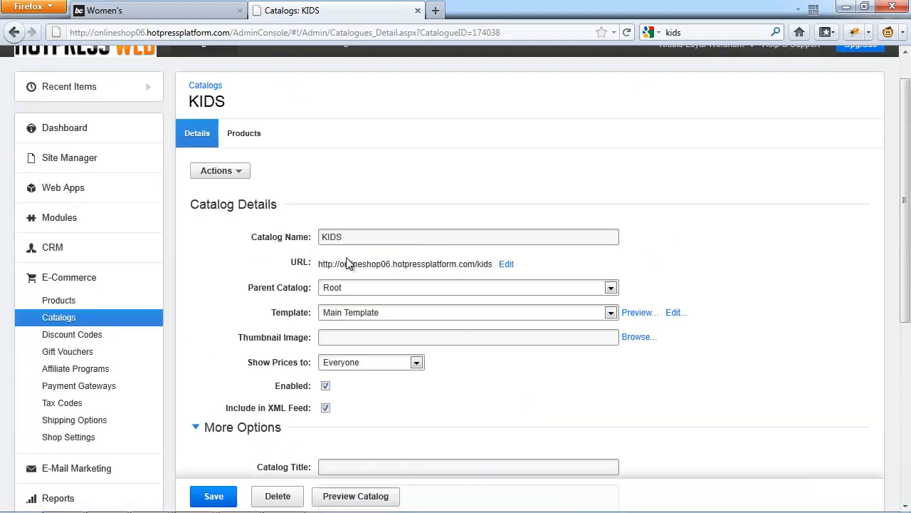
{"action": "scroll", "coordinate": [418, 288], "scroll_direction": "down", "scroll_amount": 2}
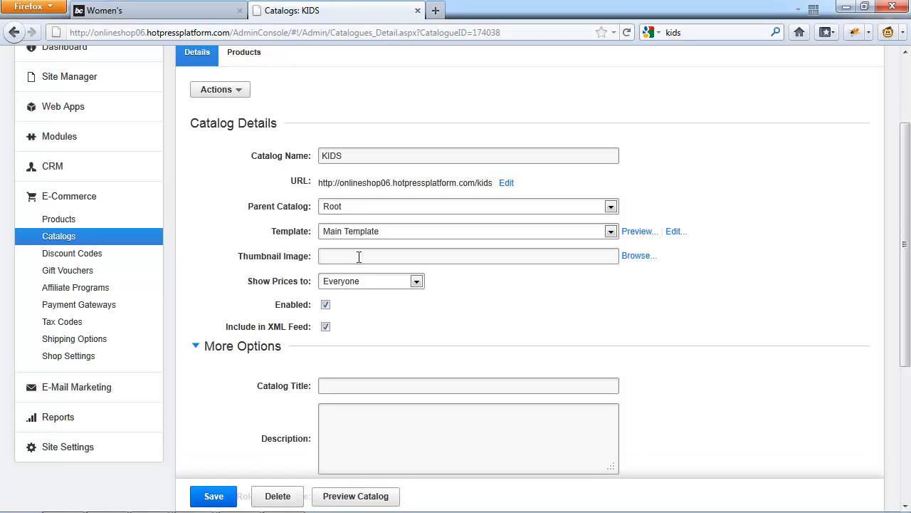
{"action": "scroll", "coordinate": [551, 330], "scroll_direction": "down", "scroll_amount": 2}
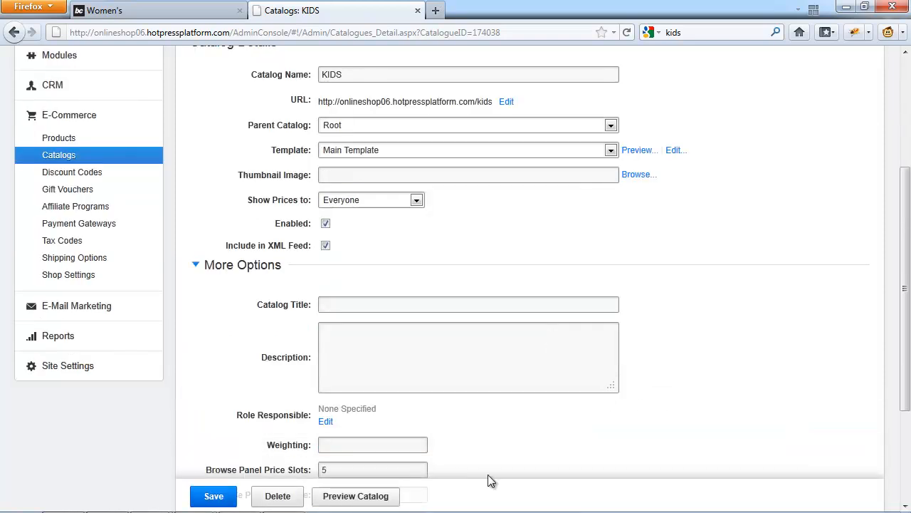
{"action": "left_click", "coordinate": [194, 501]}
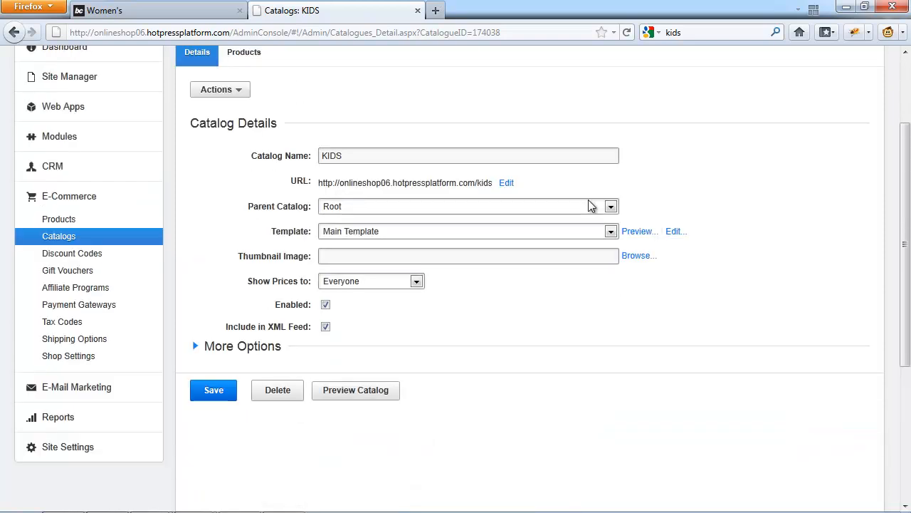
Open the KIDS catalog's URL in a separate browser tab and go on to the store's home page.
{"action": "left_click_drag", "start_coordinate": [493, 183], "coordinate": [322, 187]}
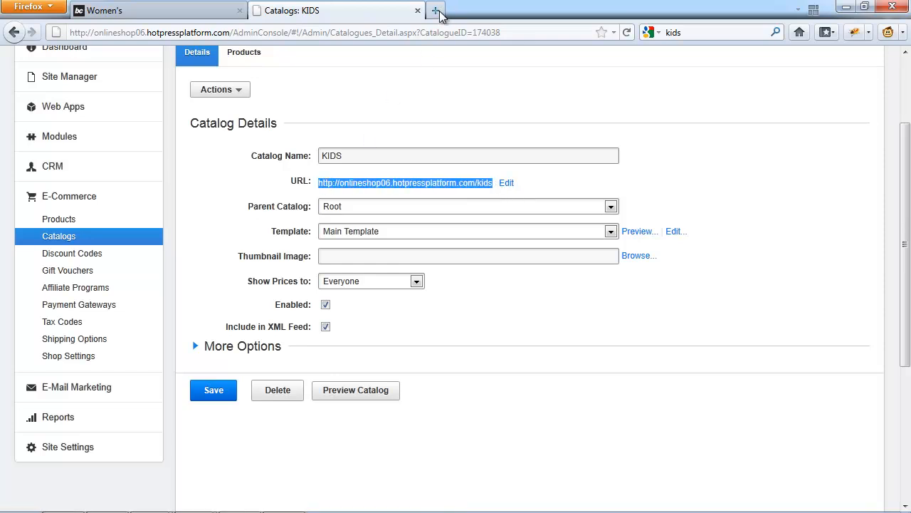
{"action": "left_click", "coordinate": [437, 11]}
{"action": "type", "text": "http://onlineshop06.hotpressplatform.com/kids"}
{"action": "key", "text": "Return"}
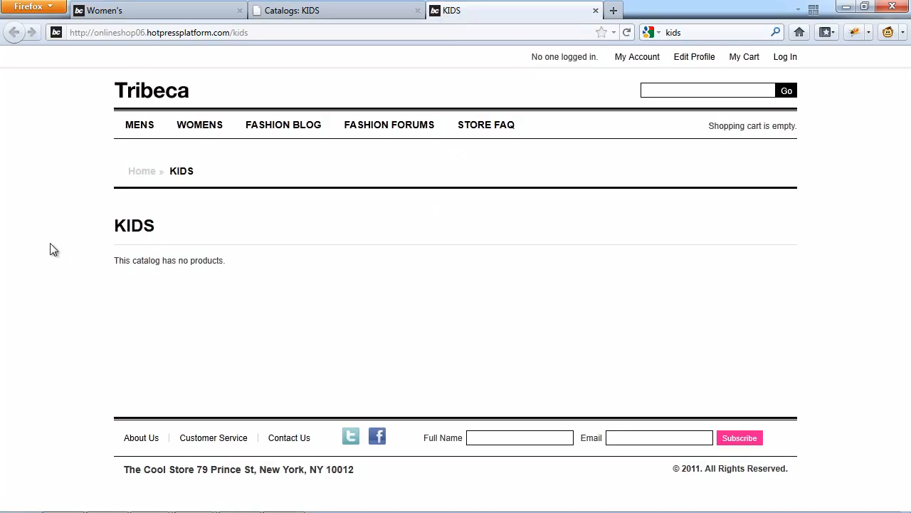
{"action": "left_click", "coordinate": [143, 96]}
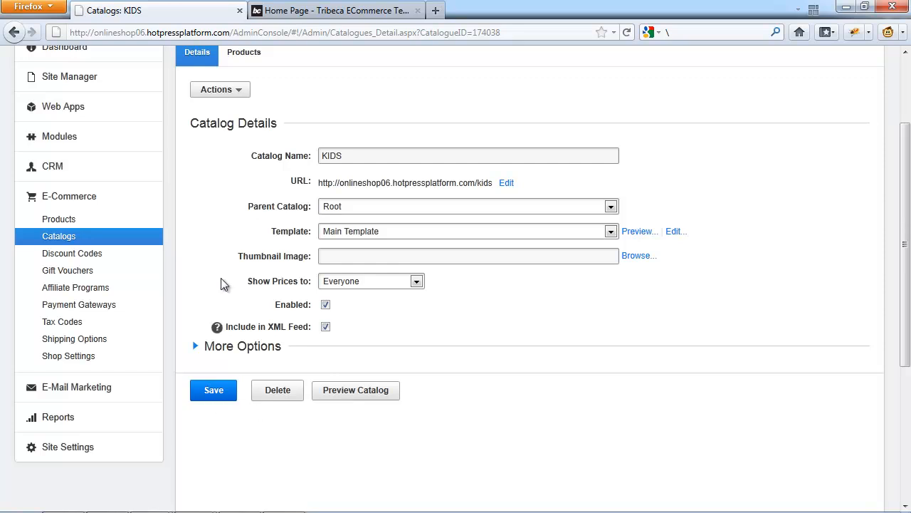
Add the KIDS catalog to the site's Main Menu.
{"action": "scroll", "coordinate": [223, 283], "scroll_direction": "up", "scroll_amount": 2}
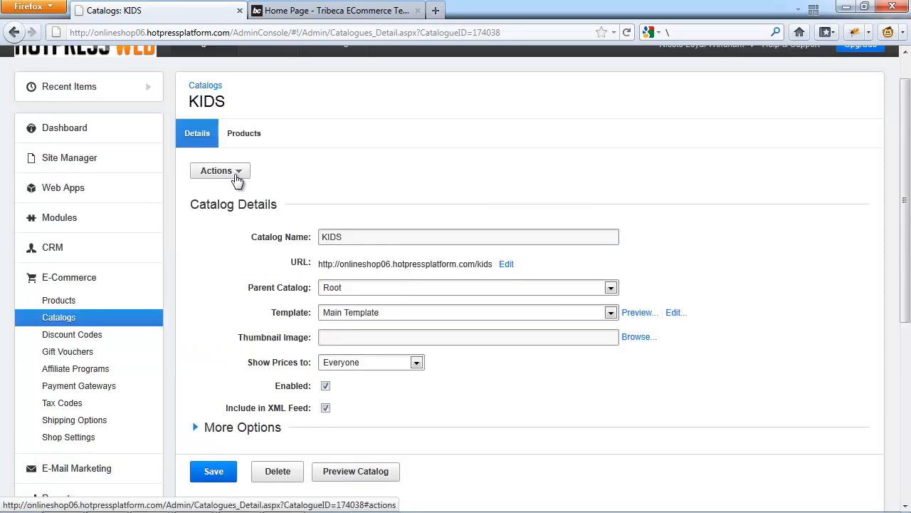
{"action": "left_click", "coordinate": [237, 180]}
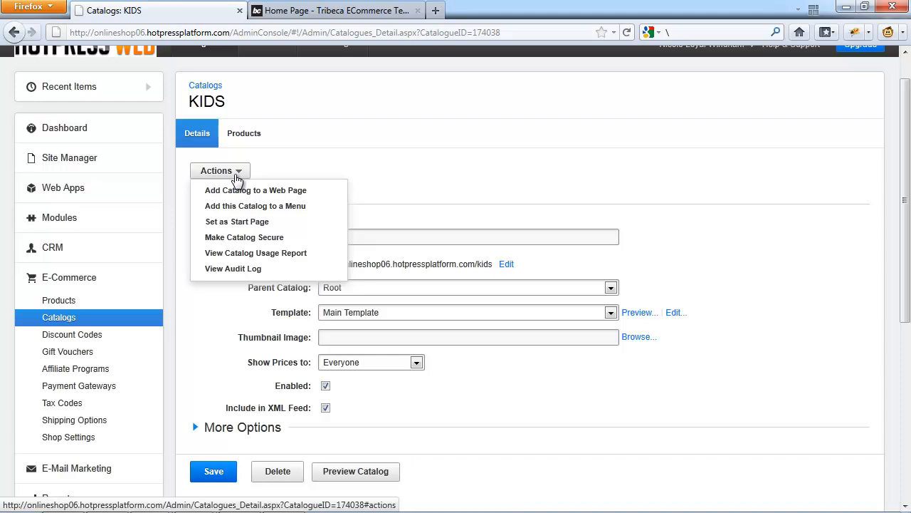
{"action": "left_click", "coordinate": [222, 209]}
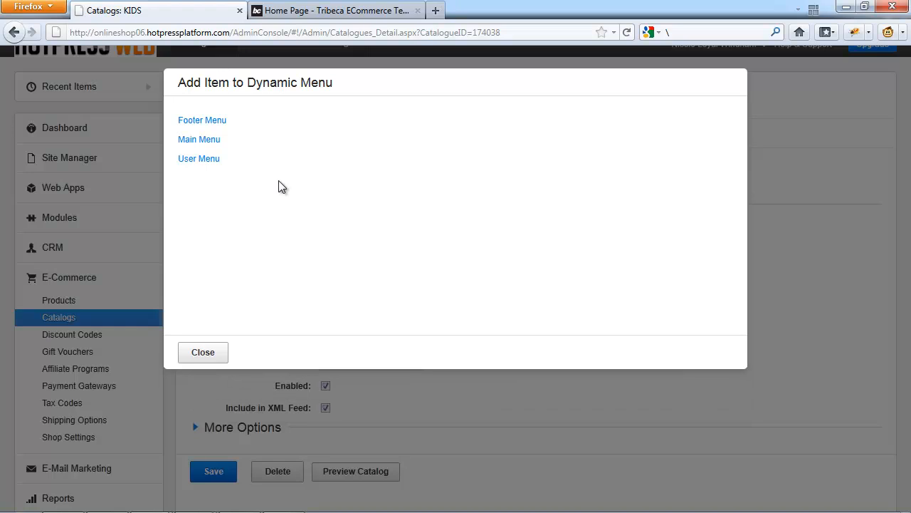
{"action": "left_click", "coordinate": [205, 144]}
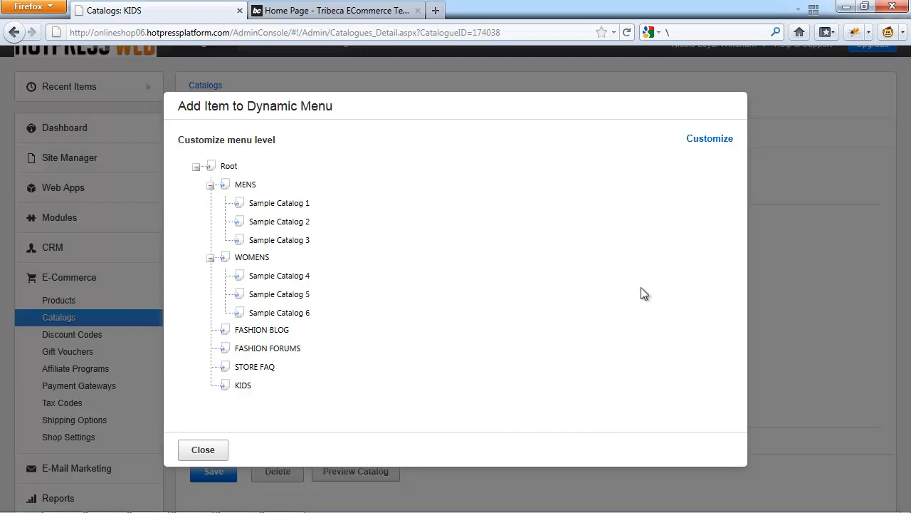
Customize the Main Menu by moving the KIDS item up to directly after WOMENS.
{"action": "left_click", "coordinate": [711, 140]}
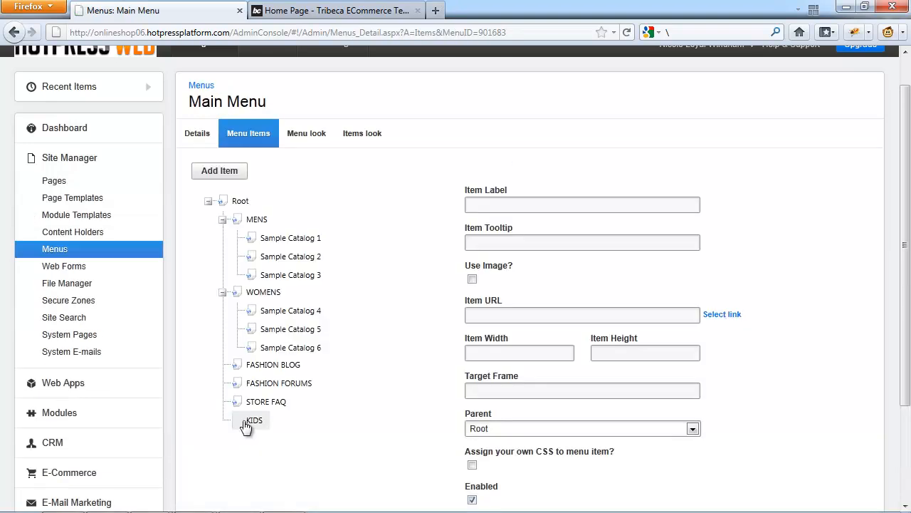
{"action": "right_click", "coordinate": [246, 422]}
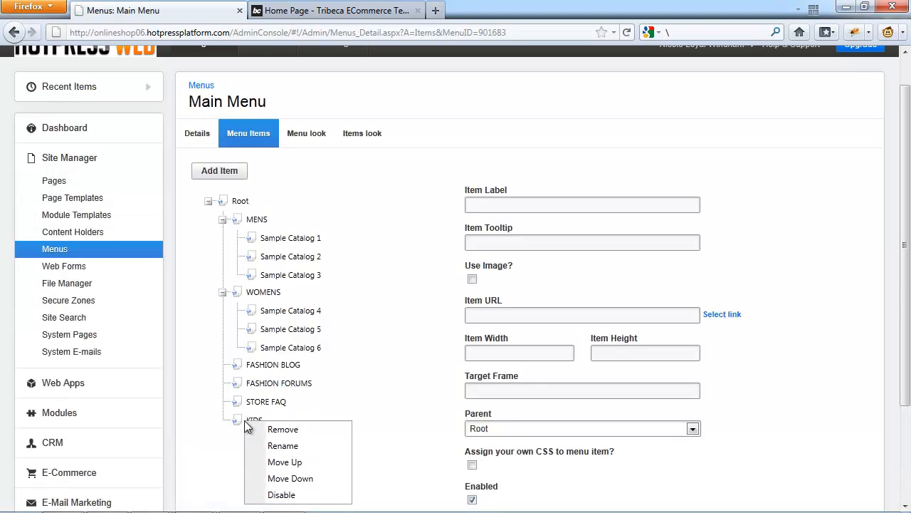
{"action": "left_click", "coordinate": [260, 458]}
{"action": "right_click", "coordinate": [246, 405]}
Reload the live store's home page and visit the KIDS catalog from its navigation.
{"action": "left_click", "coordinate": [338, 10]}
{"action": "key", "text": "Return"}
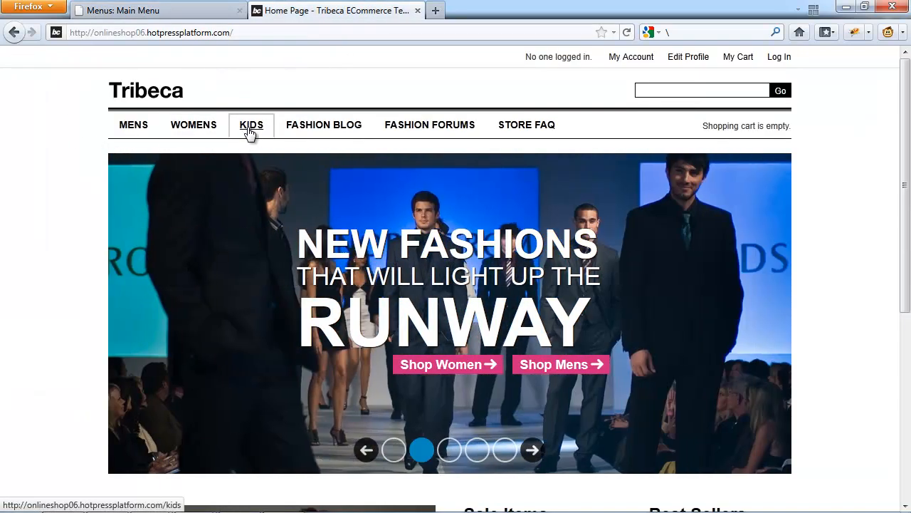
{"action": "left_click", "coordinate": [249, 133]}
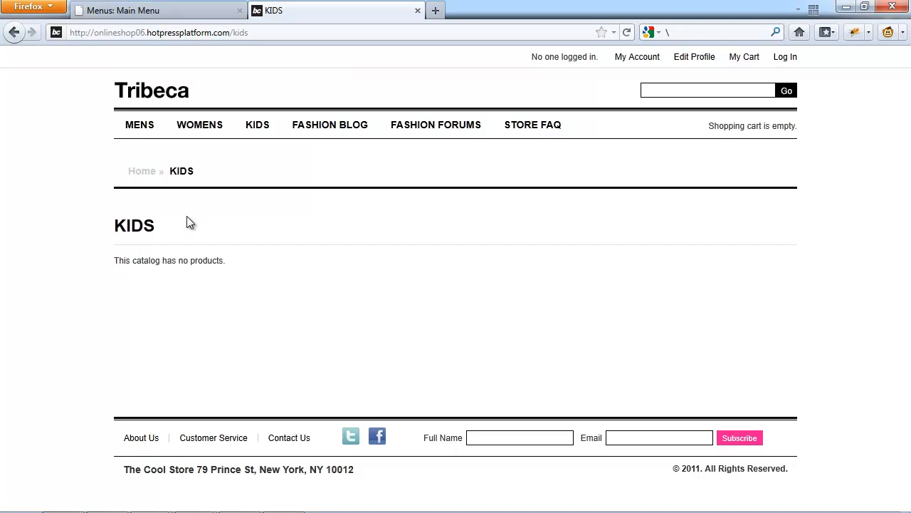
{"action": "mouse_move", "coordinate": [212, 133]}
Return to the admin console and start a new web page named Store.
{"action": "left_click", "coordinate": [198, 10]}
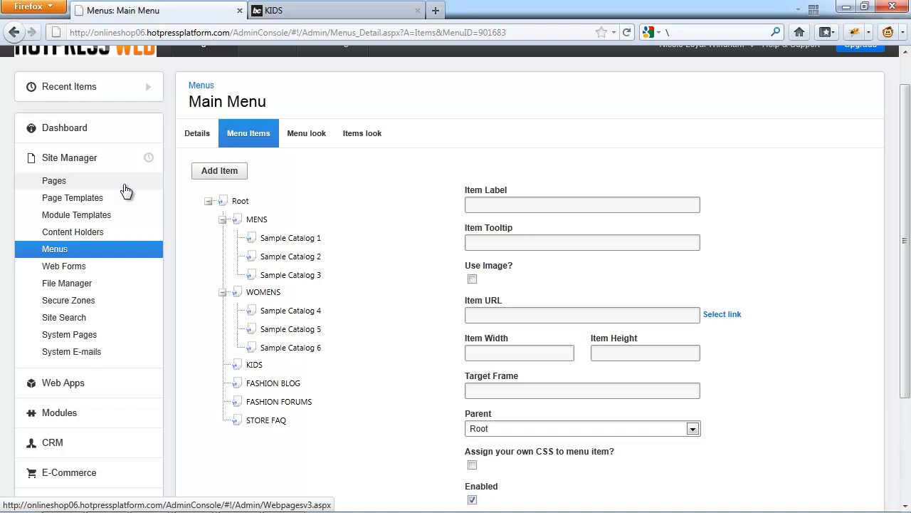
{"action": "left_click", "coordinate": [102, 183]}
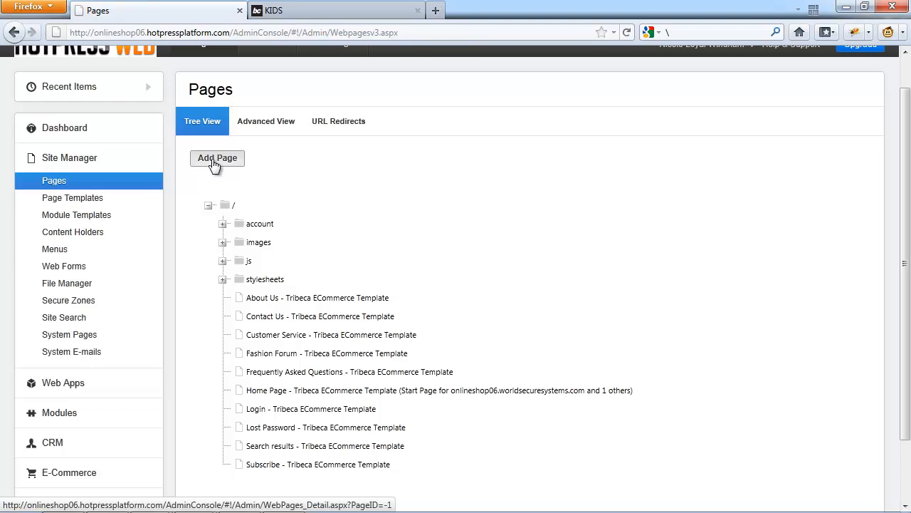
{"action": "left_click", "coordinate": [214, 159]}
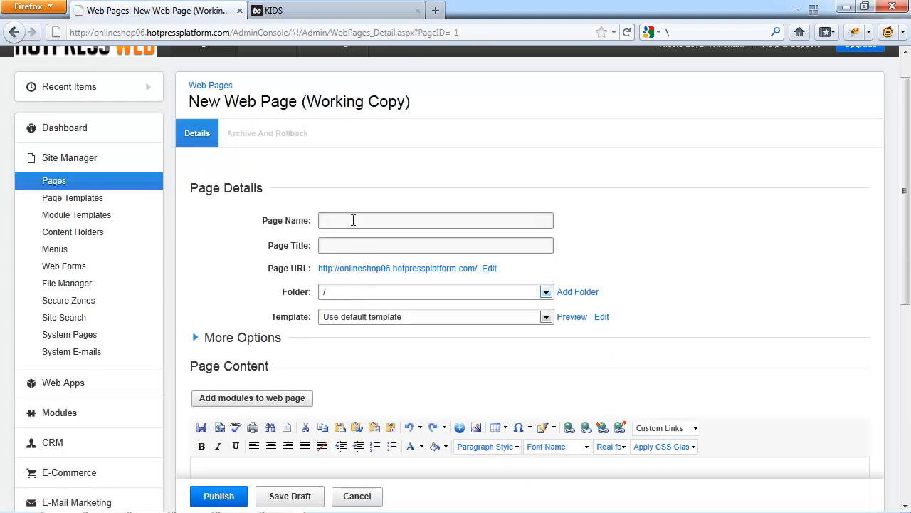
{"action": "left_click", "coordinate": [353, 220]}
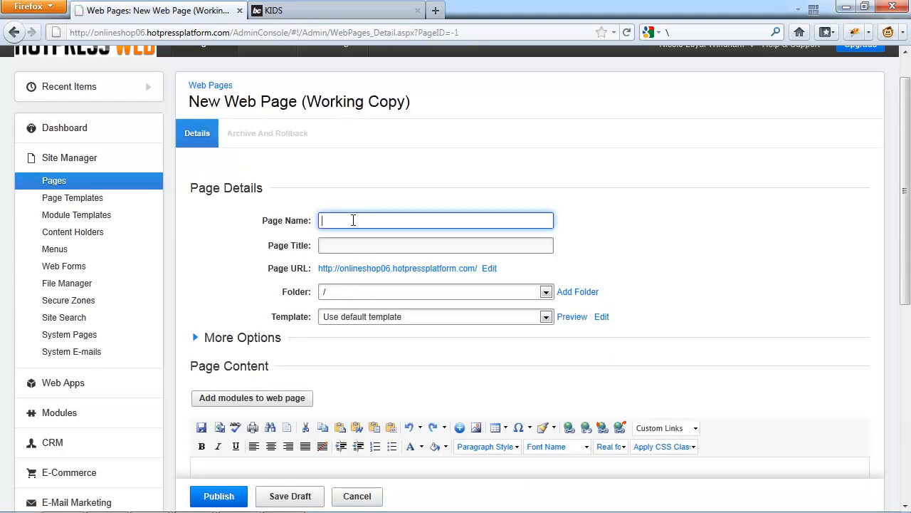
{"action": "type", "text": "Store"}
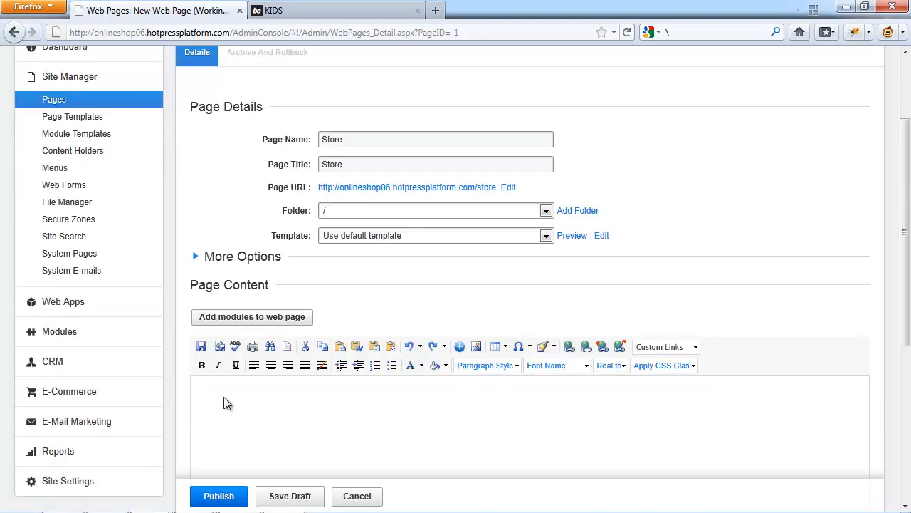
Insert the Specific Catalog module for the KIDS catalog into the Store page content.
{"action": "left_click", "coordinate": [242, 317]}
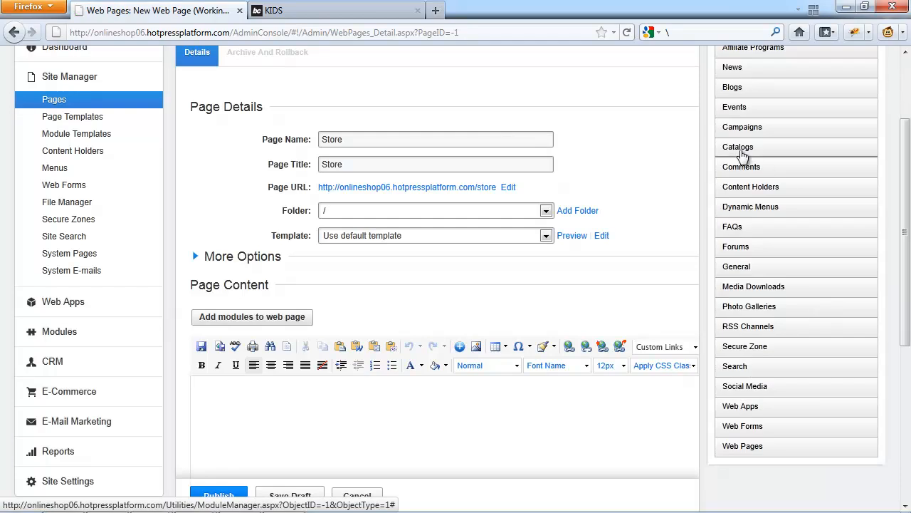
{"action": "left_click", "coordinate": [740, 149]}
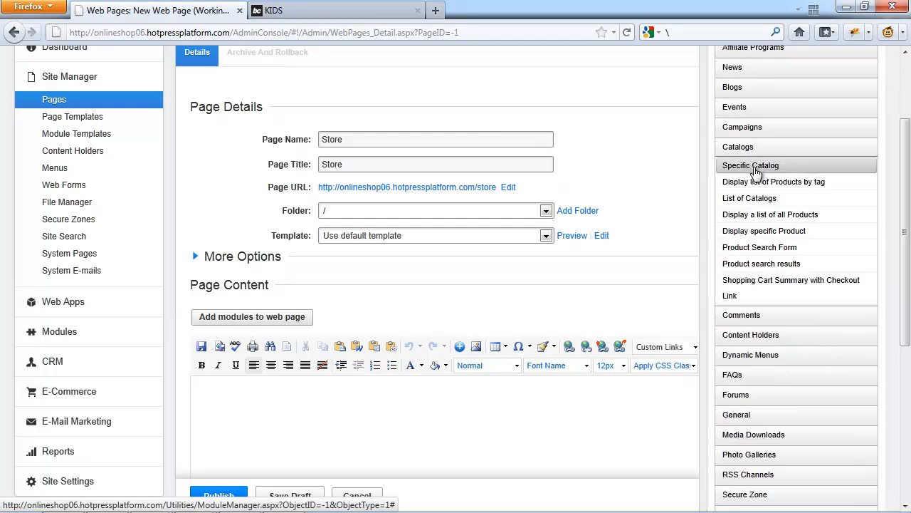
{"action": "left_click", "coordinate": [755, 168]}
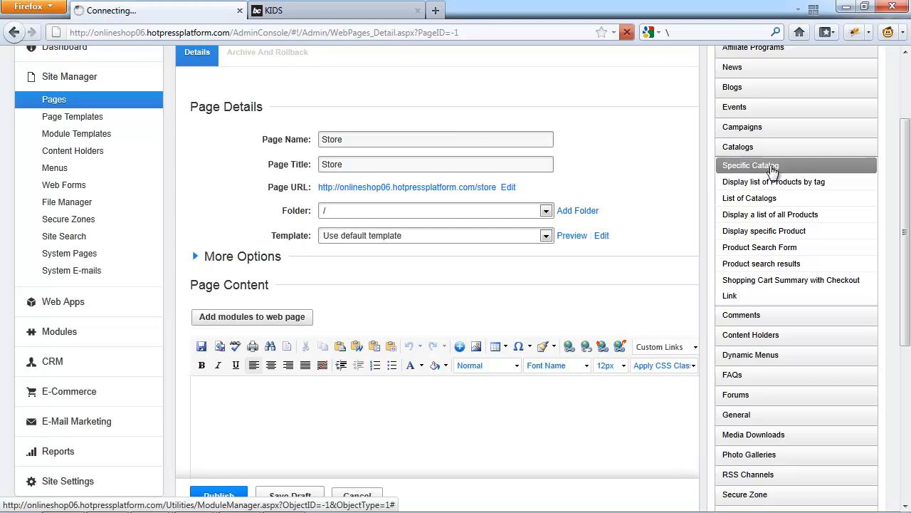
{"action": "left_click", "coordinate": [773, 146]}
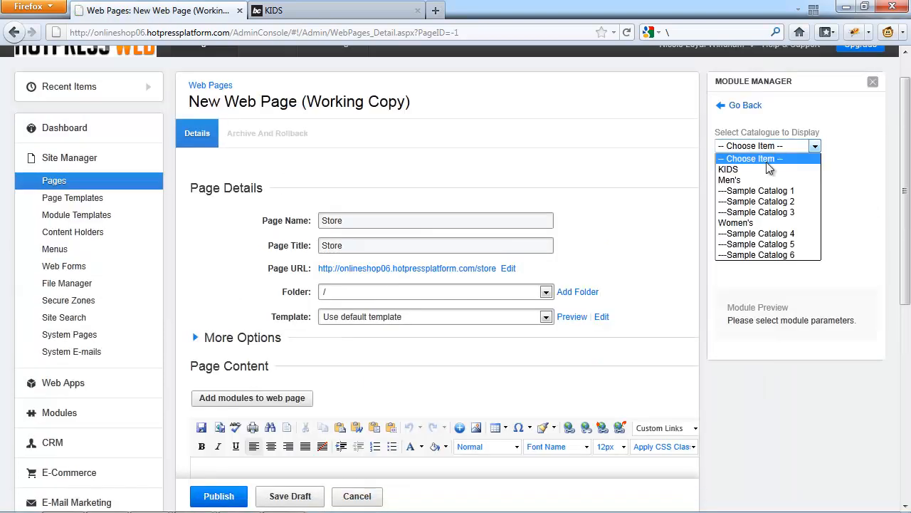
{"action": "left_click", "coordinate": [766, 162]}
{"action": "left_click", "coordinate": [741, 228]}
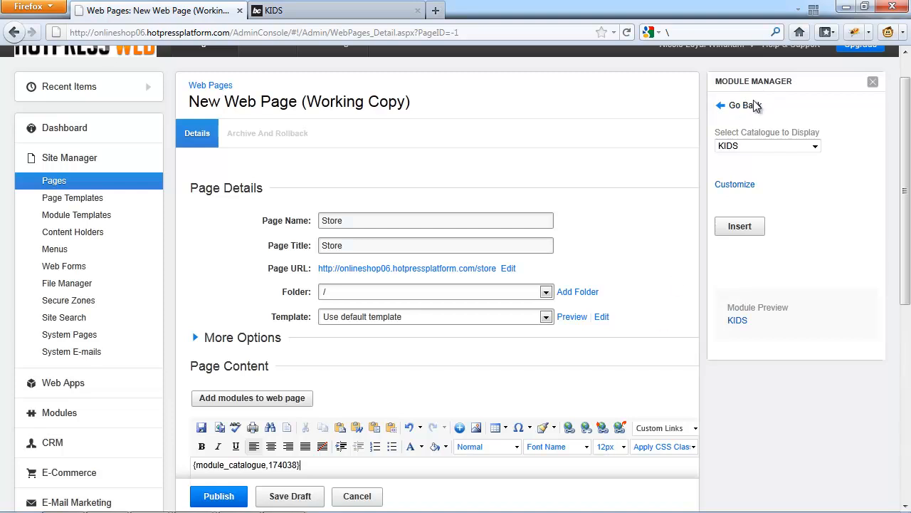
Add a List of Catalogs module for the Men's catalog to the Store page content.
{"action": "left_click", "coordinate": [746, 105]}
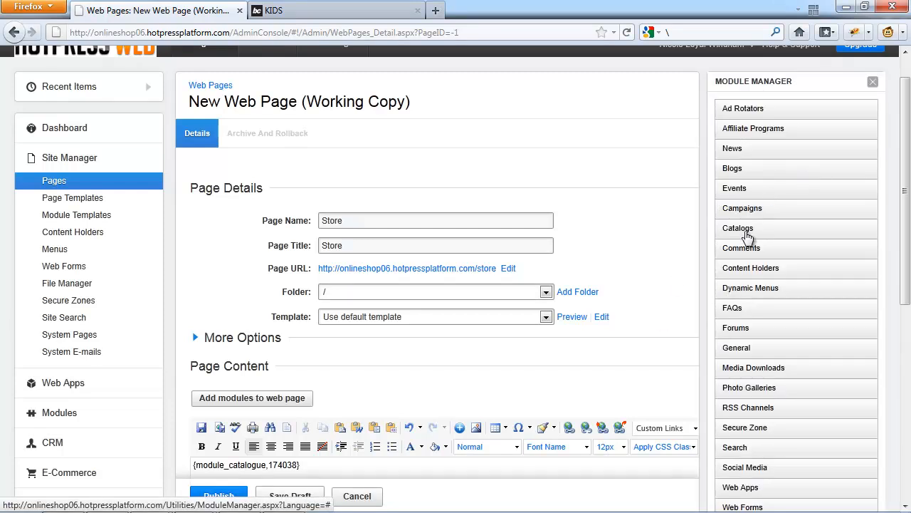
{"action": "left_click", "coordinate": [778, 229]}
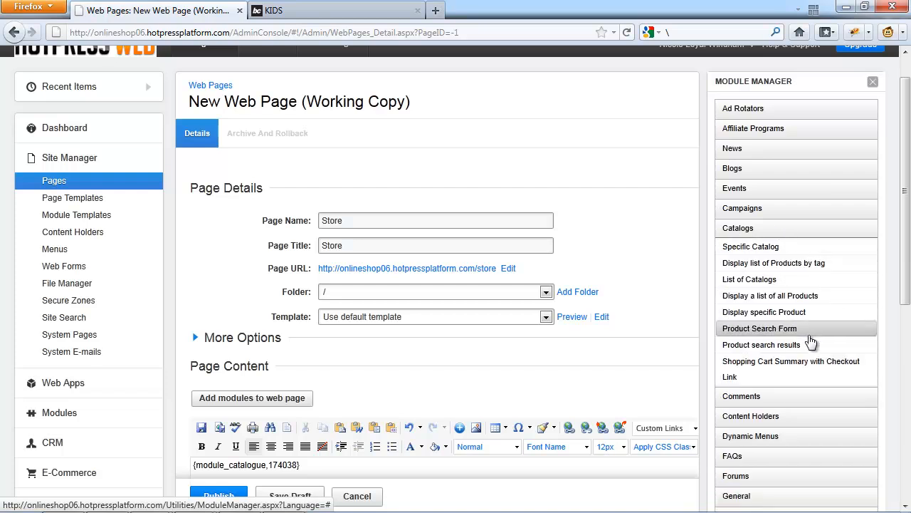
{"action": "left_click", "coordinate": [761, 281]}
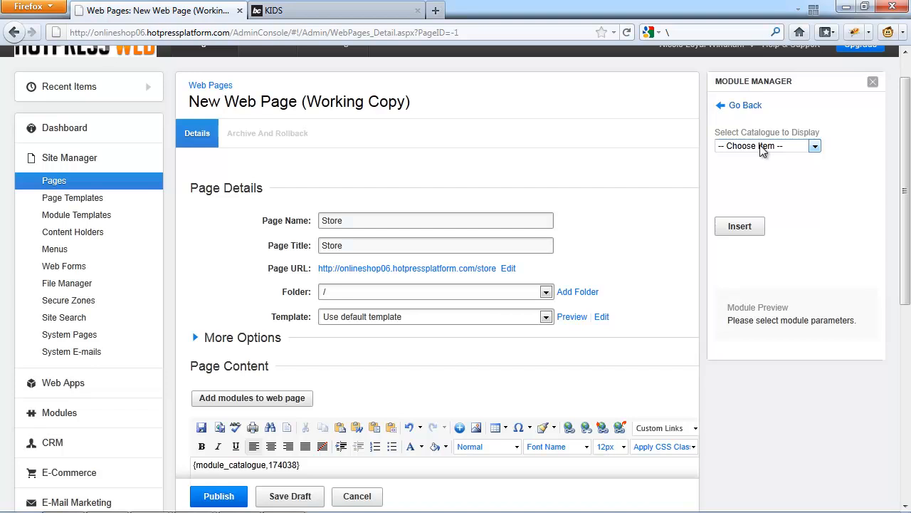
{"action": "left_click", "coordinate": [761, 146]}
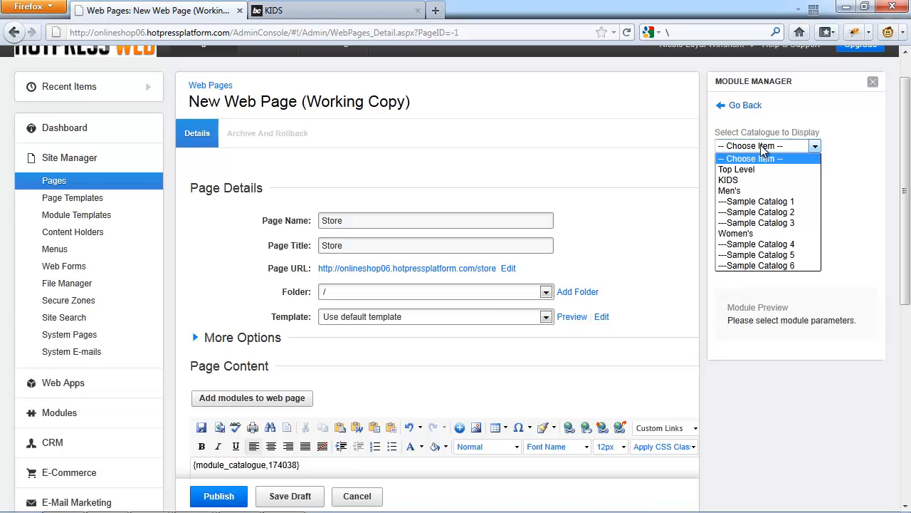
{"action": "left_click", "coordinate": [761, 190]}
{"action": "left_click", "coordinate": [738, 226]}
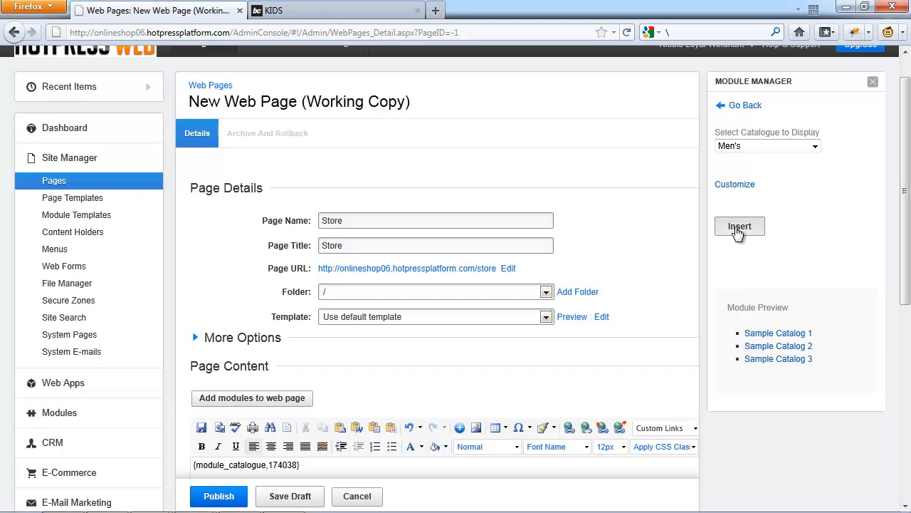
Leave the web pages and open the details of the KIDS catalog in the E-Commerce section.
{"action": "scroll", "coordinate": [343, 444], "scroll_direction": "down", "scroll_amount": 3}
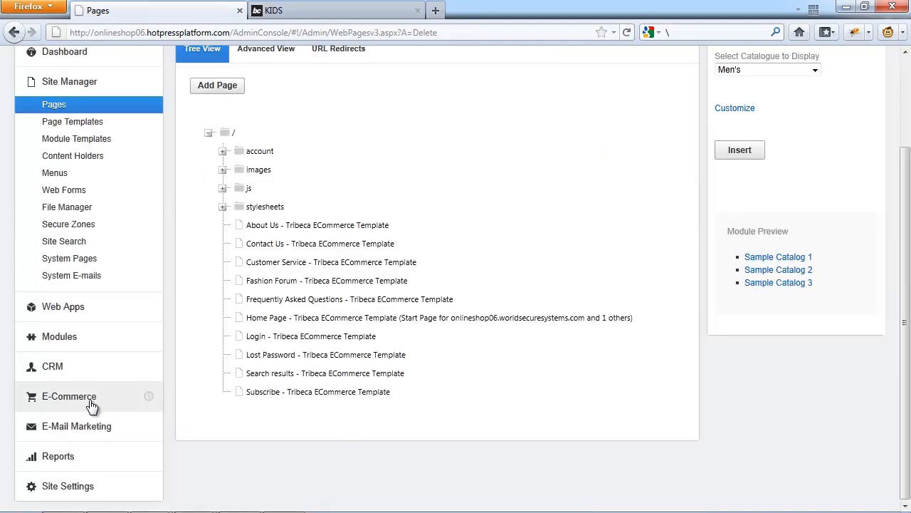
{"action": "left_click", "coordinate": [82, 399]}
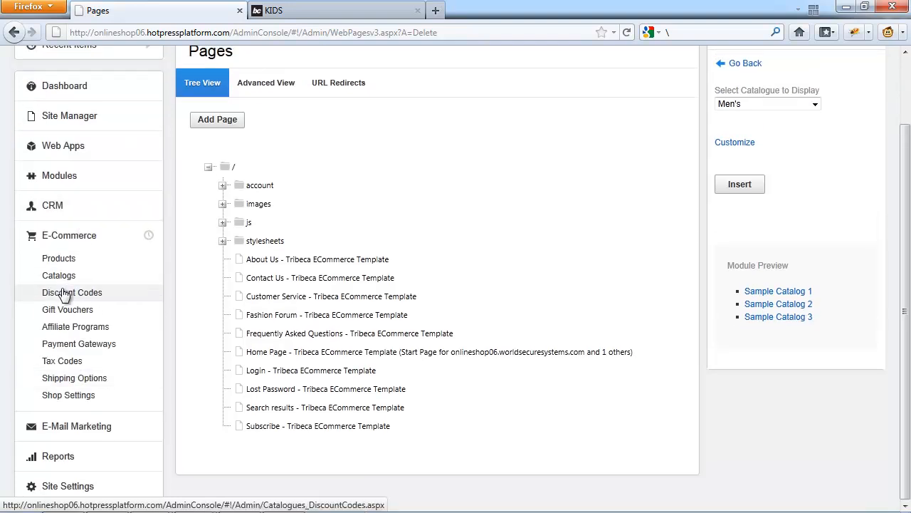
{"action": "left_click", "coordinate": [153, 270]}
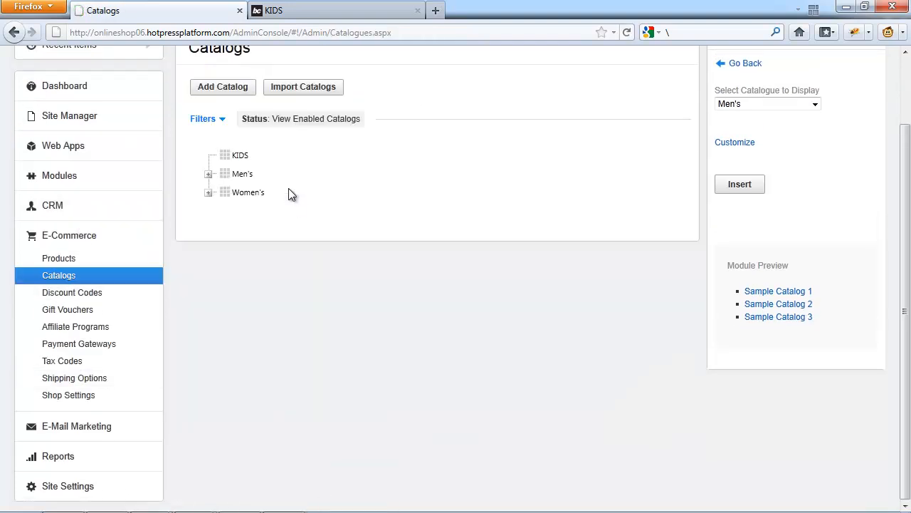
{"action": "left_click", "coordinate": [231, 155]}
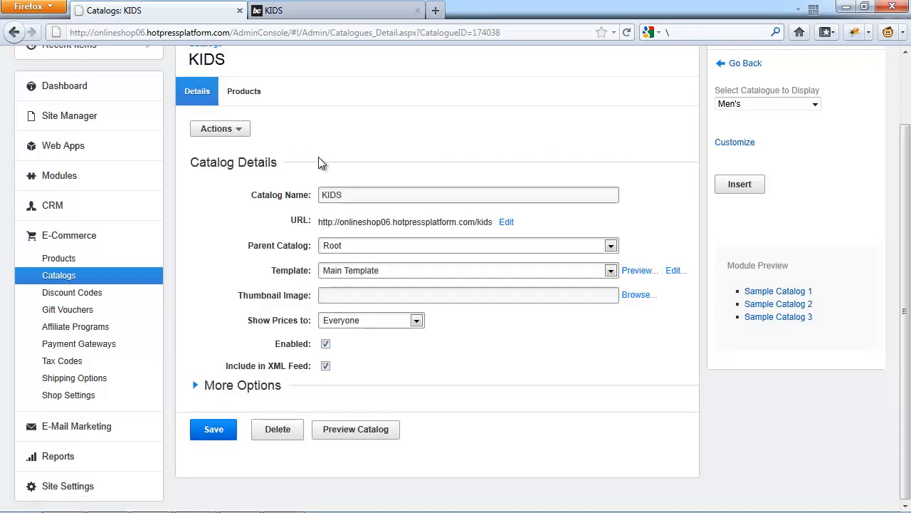
Start adding the KIDS catalog to the About Us web page and open the 1-Click Insert options at the end of its text.
{"action": "left_click", "coordinate": [215, 128]}
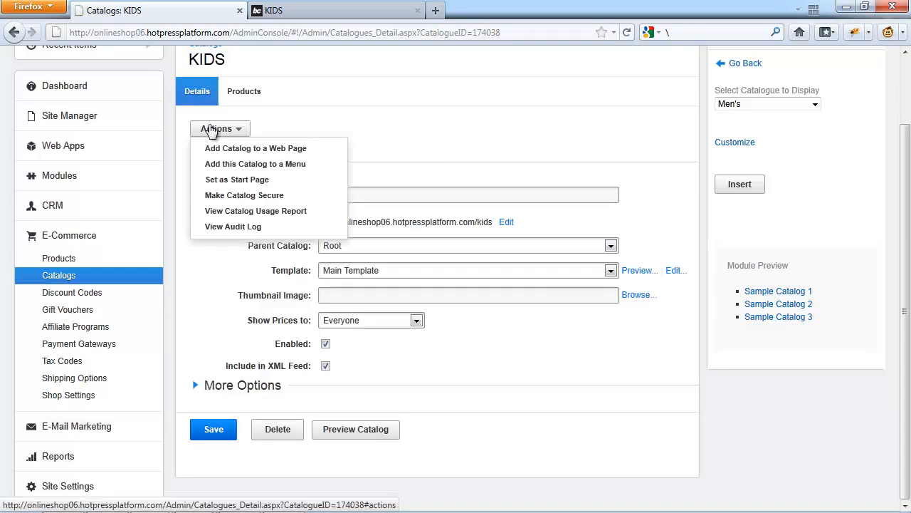
{"action": "left_click", "coordinate": [244, 150]}
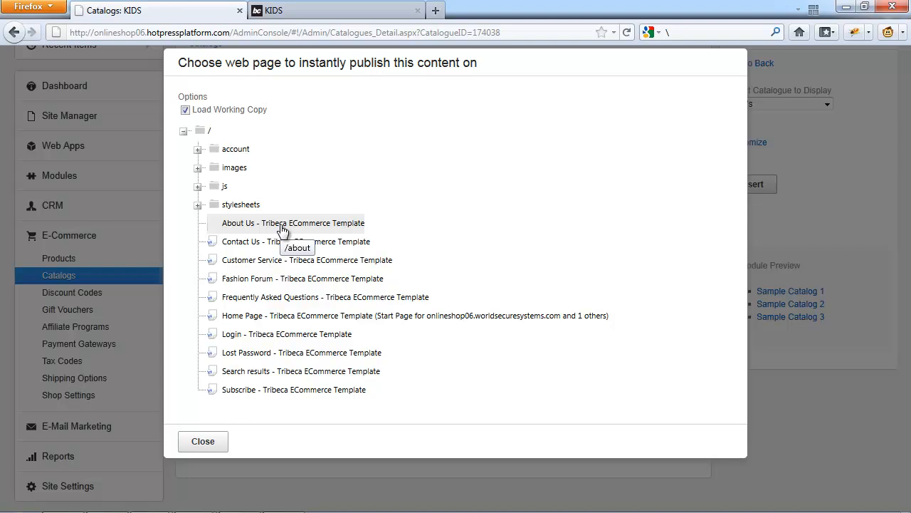
{"action": "left_click", "coordinate": [282, 227]}
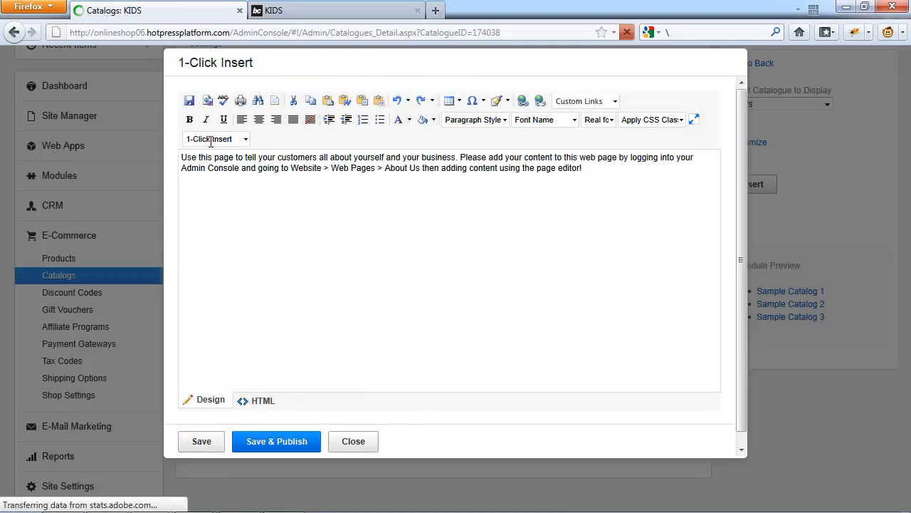
{"action": "left_click", "coordinate": [612, 194]}
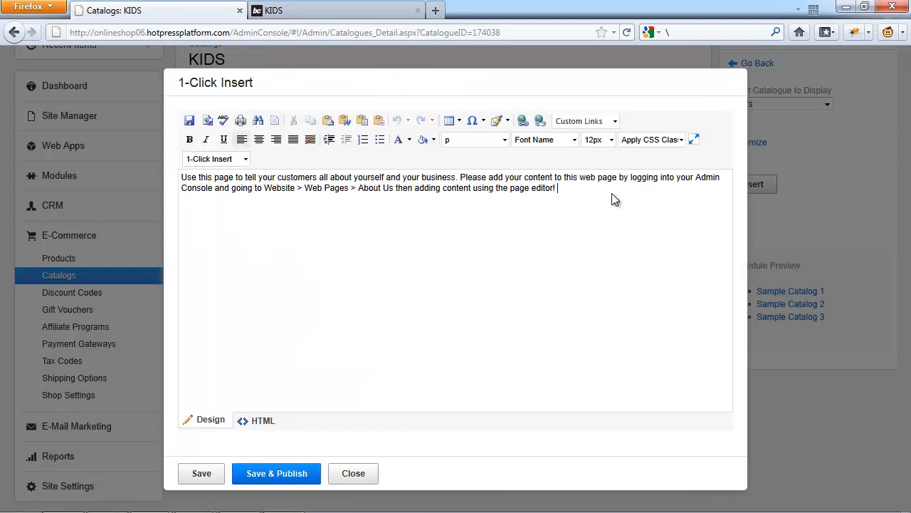
{"action": "left_click", "coordinate": [217, 159]}
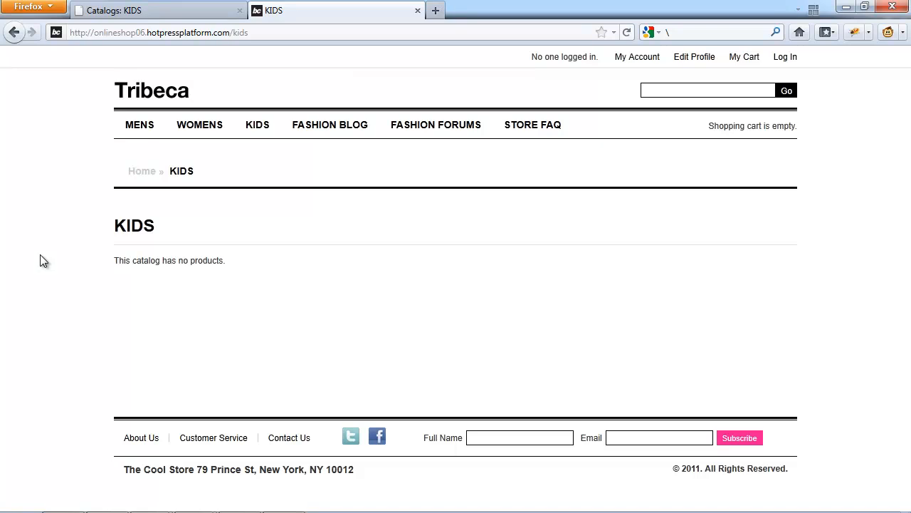
Return to the admin console and start a new product in the E-Commerce section.
{"action": "key", "text": "ctrl+Tab"}
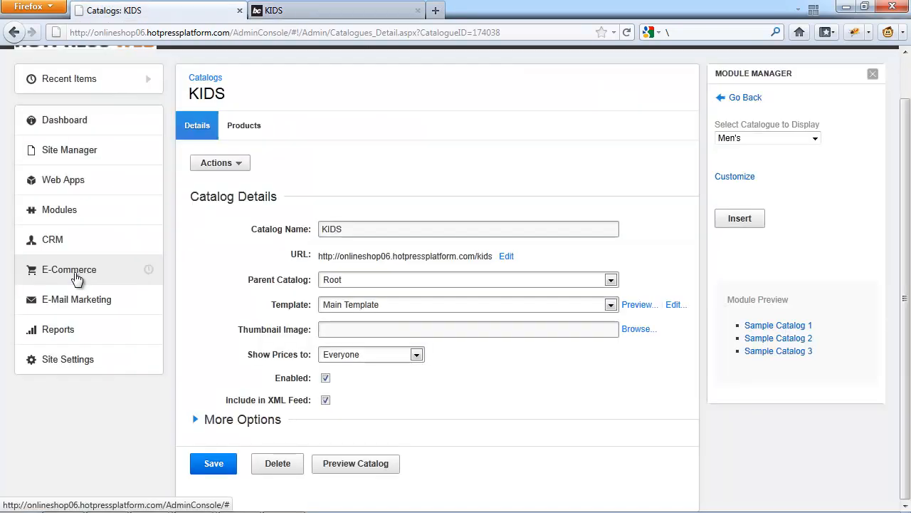
{"action": "left_click", "coordinate": [77, 279]}
{"action": "left_click", "coordinate": [72, 293]}
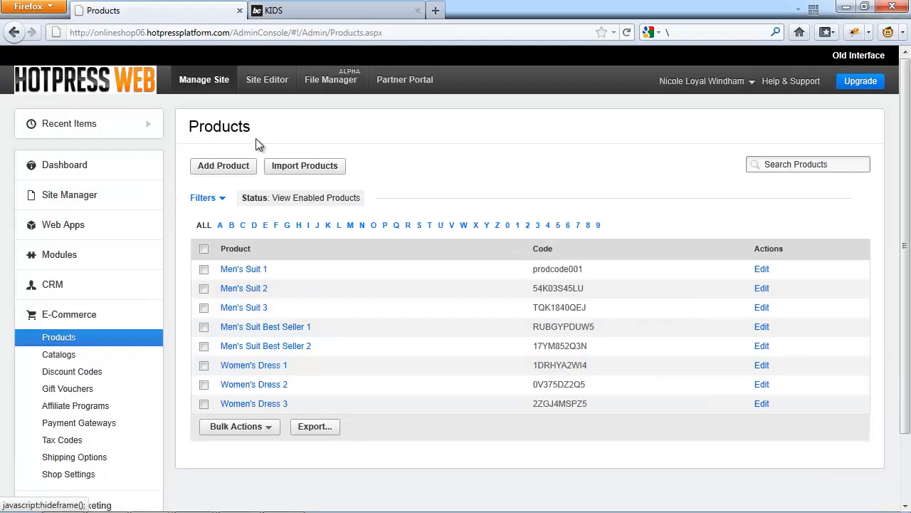
{"action": "left_click", "coordinate": [214, 174]}
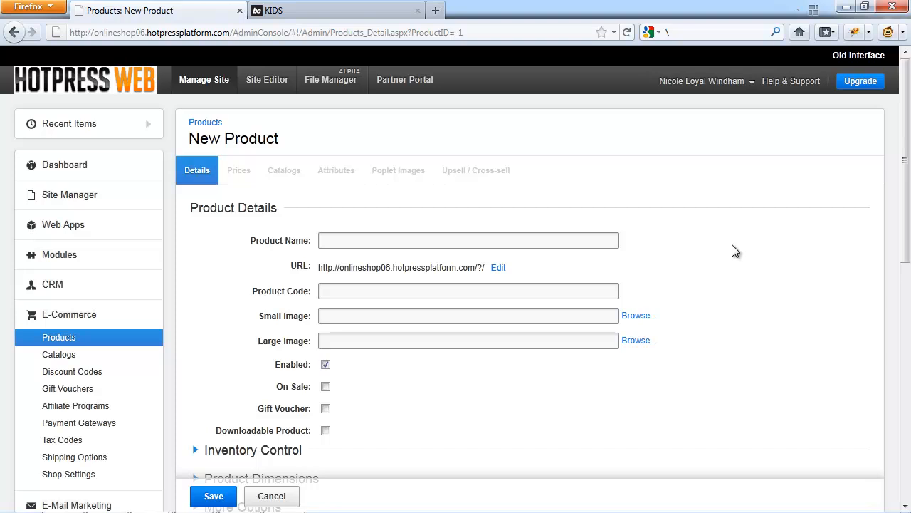
Name the new product Tshirt and open its URL for editing.
{"action": "left_click", "coordinate": [357, 241]}
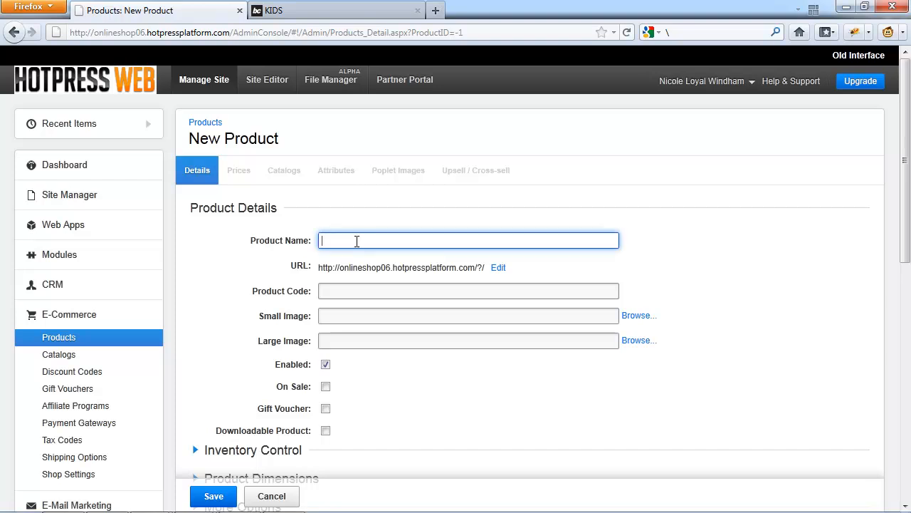
{"action": "type", "text": "Th"}
{"action": "type", "text": "shirt"}
{"action": "left_click", "coordinate": [514, 260]}
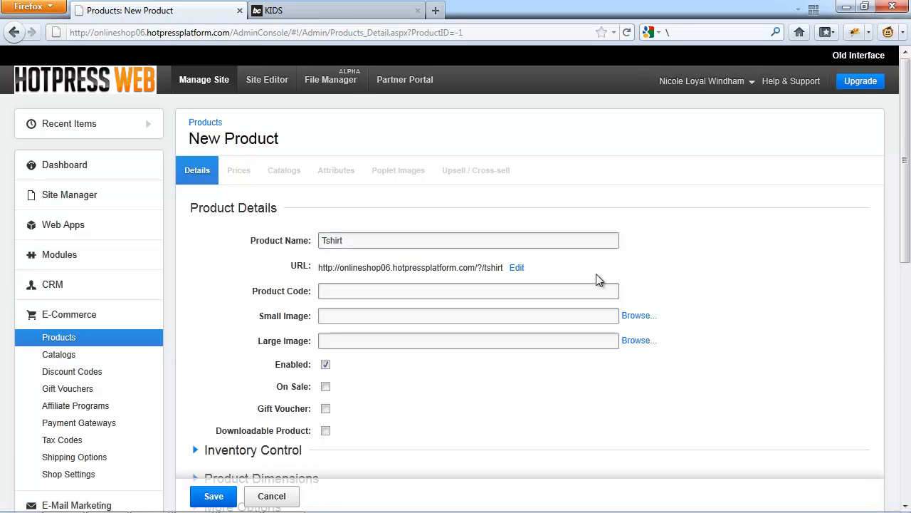
{"action": "left_click", "coordinate": [517, 268]}
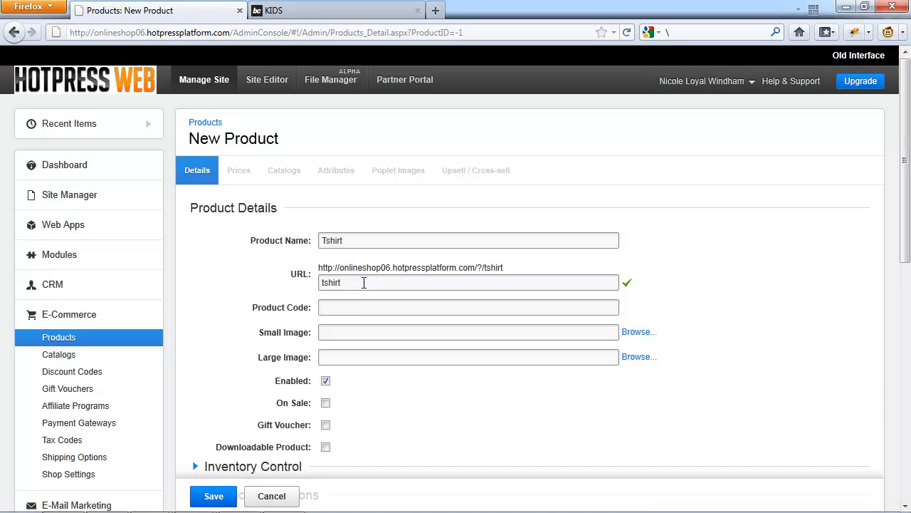
View the Women's Dress 1 product from the live store's Women's catalog and return to the new product form.
{"action": "left_click", "coordinate": [353, 305]}
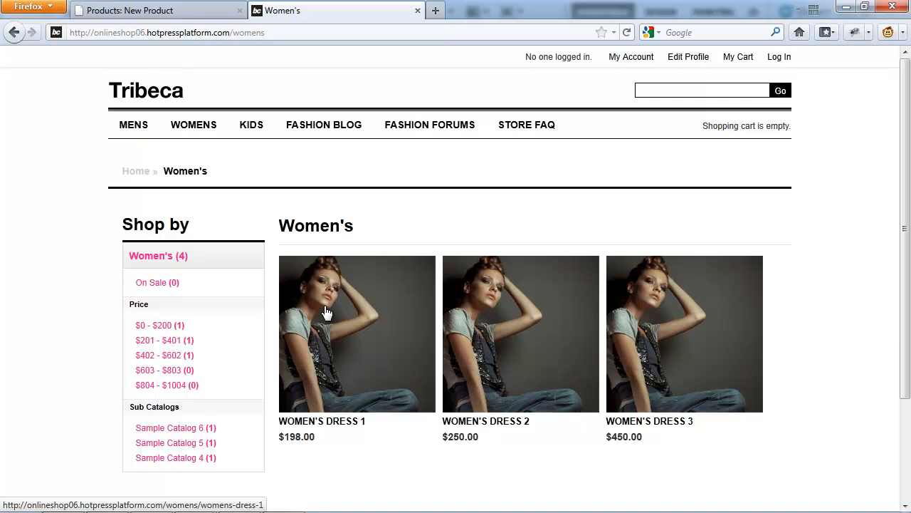
{"action": "left_click", "coordinate": [350, 333]}
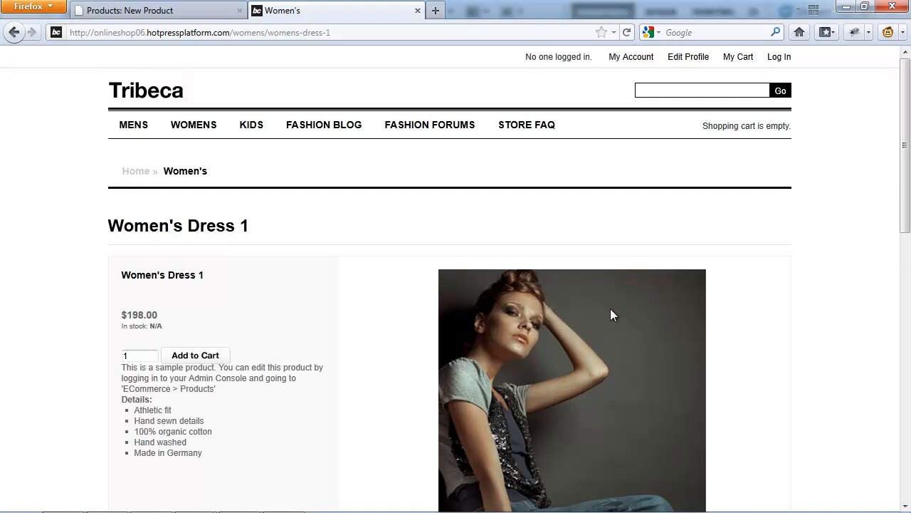
{"action": "left_click", "coordinate": [164, 10]}
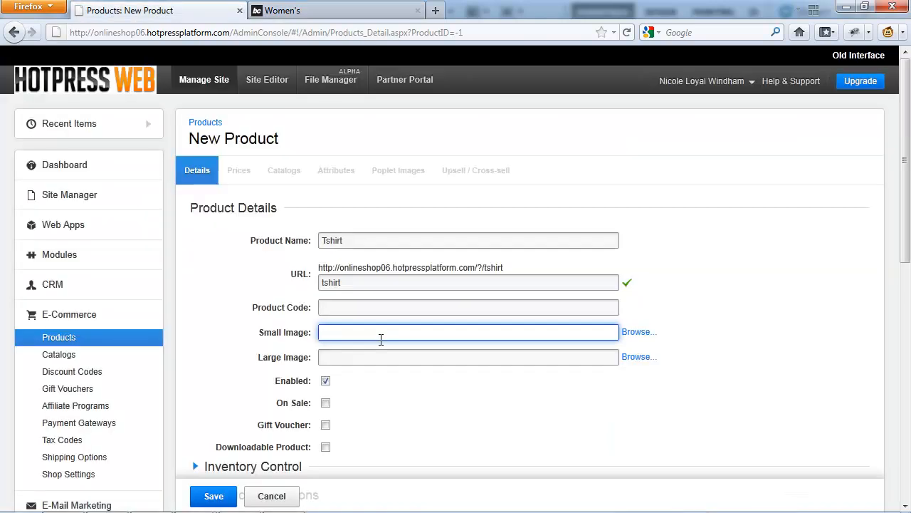
Upload tshirt-small.jpg and tshirt-large.jpg to the images folder while choosing the product's Small Image.
{"action": "left_click", "coordinate": [637, 334]}
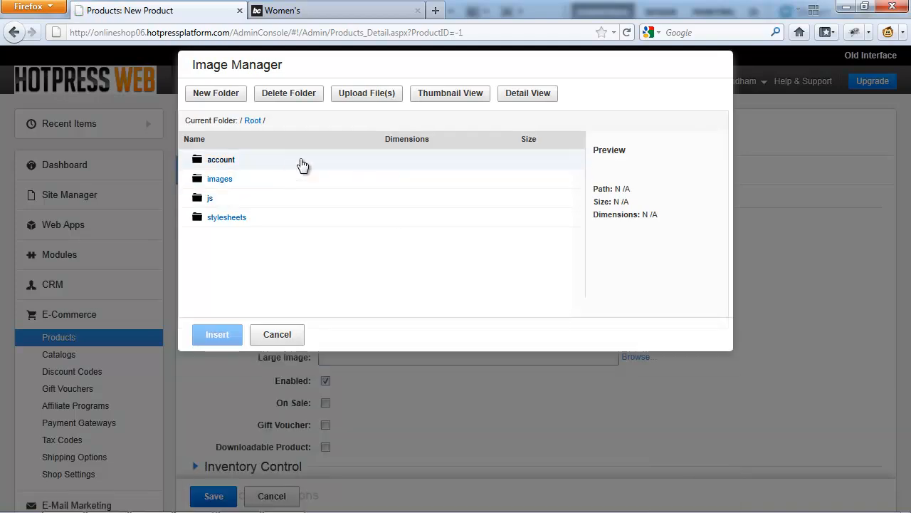
{"action": "left_click", "coordinate": [374, 104]}
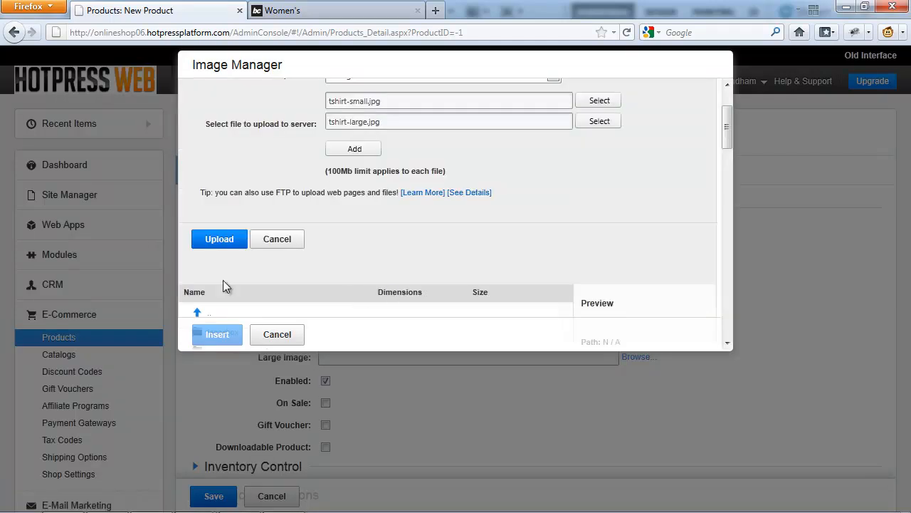
{"action": "left_click", "coordinate": [222, 245]}
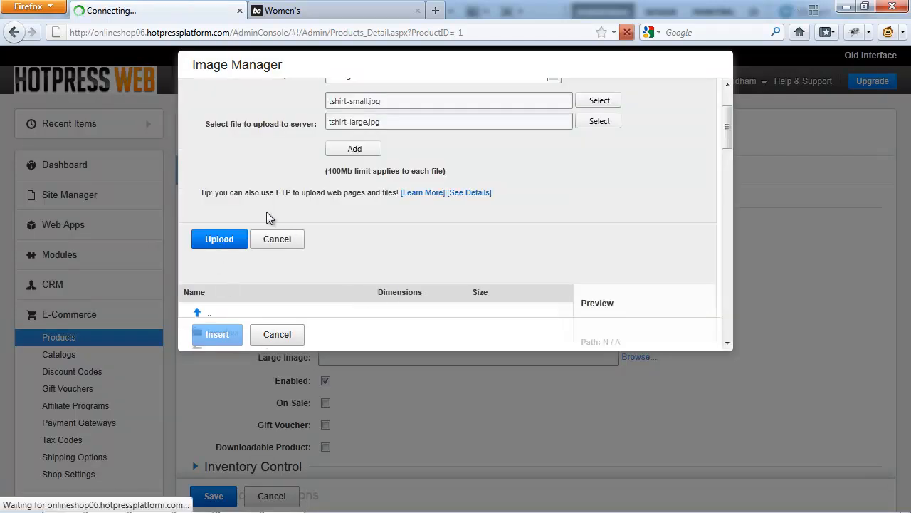
Insert tshirt-small.jpg from the images folder as the product's Small Image.
{"action": "scroll", "coordinate": [321, 265], "scroll_direction": "down", "scroll_amount": 20}
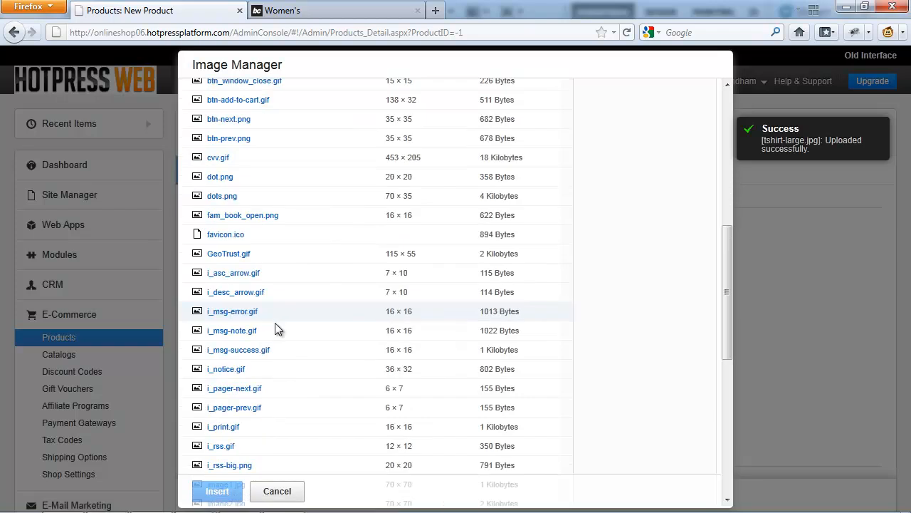
{"action": "scroll", "coordinate": [279, 335], "scroll_direction": "down", "scroll_amount": 2}
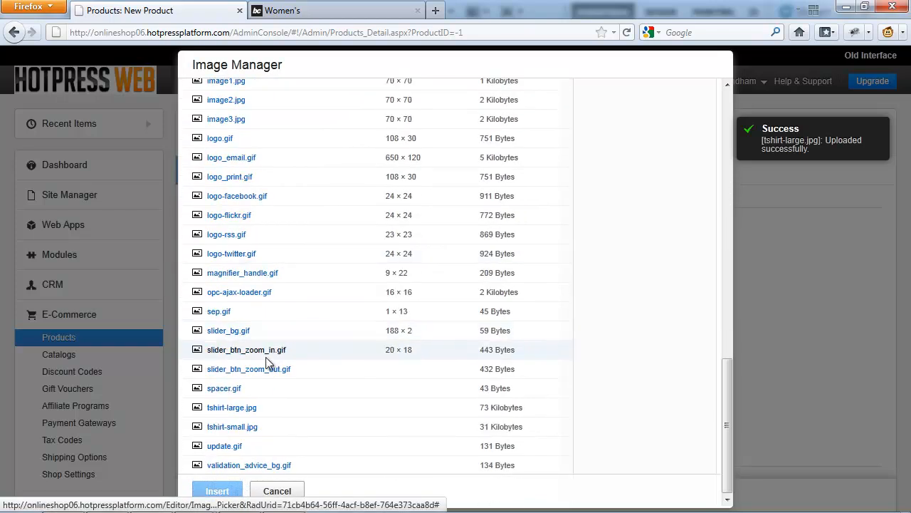
{"action": "left_click", "coordinate": [233, 427]}
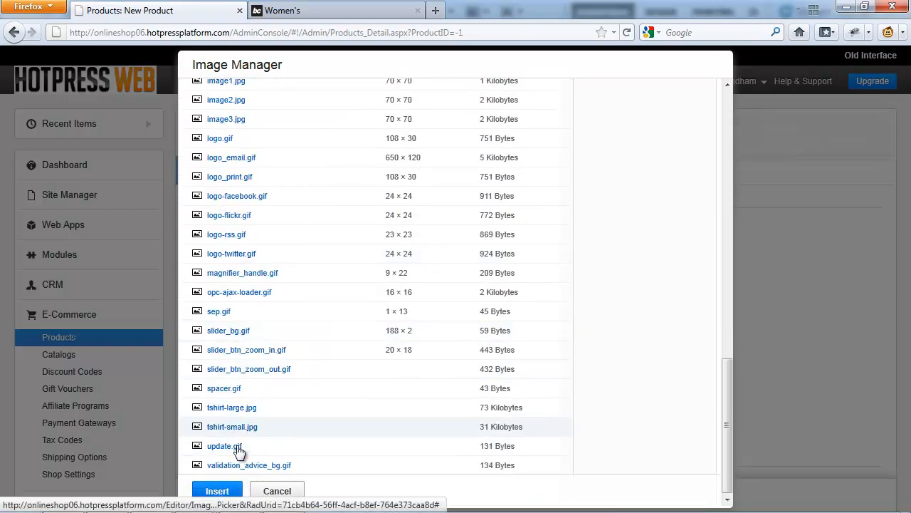
{"action": "left_click", "coordinate": [219, 490]}
Insert tshirt-large.jpg from the images folder as the product's Large Image.
{"action": "left_click", "coordinate": [638, 356]}
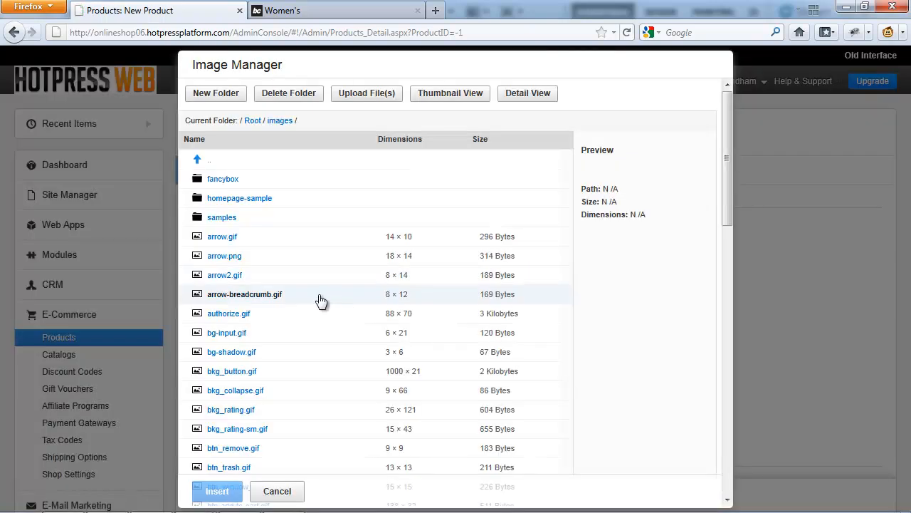
{"action": "scroll", "coordinate": [313, 399], "scroll_direction": "down", "scroll_amount": 10}
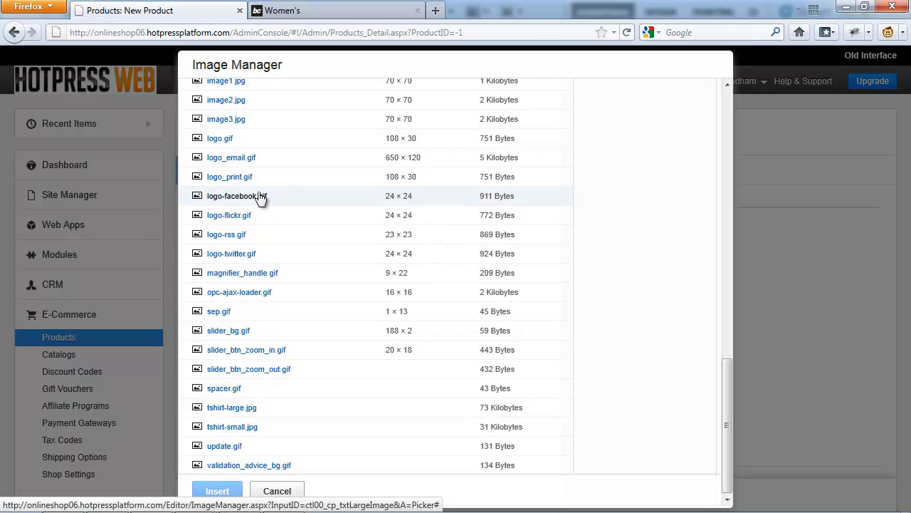
{"action": "left_click", "coordinate": [235, 408]}
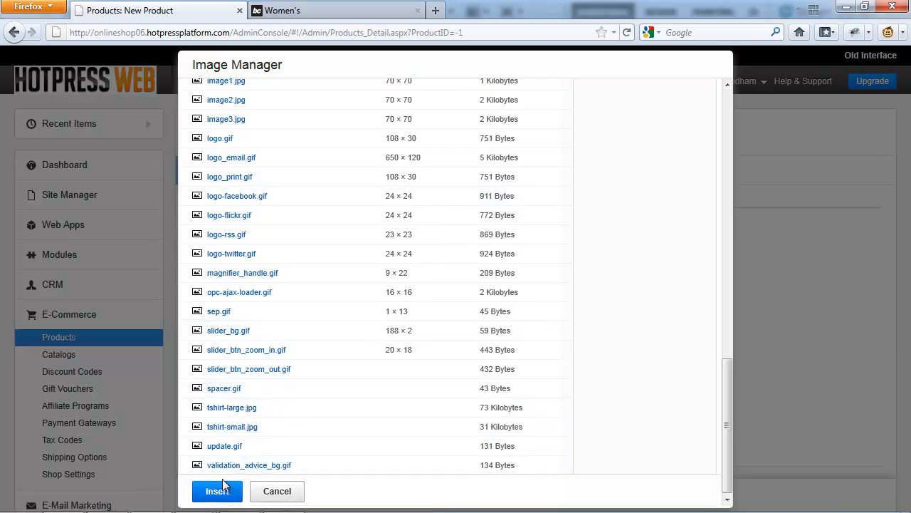
{"action": "left_click", "coordinate": [217, 490]}
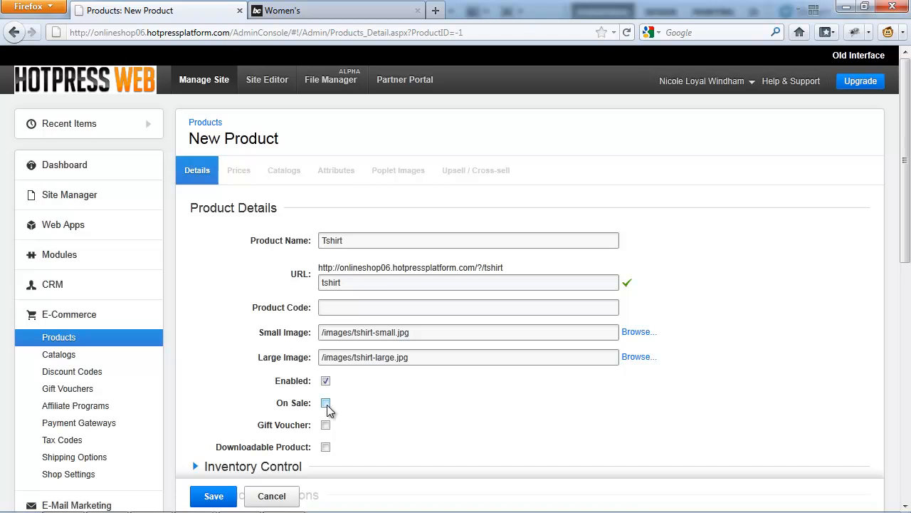
Enable the Downloadable Product option to view its download limit settings, and disable it again.
{"action": "scroll", "coordinate": [324, 354], "scroll_direction": "down", "scroll_amount": 2}
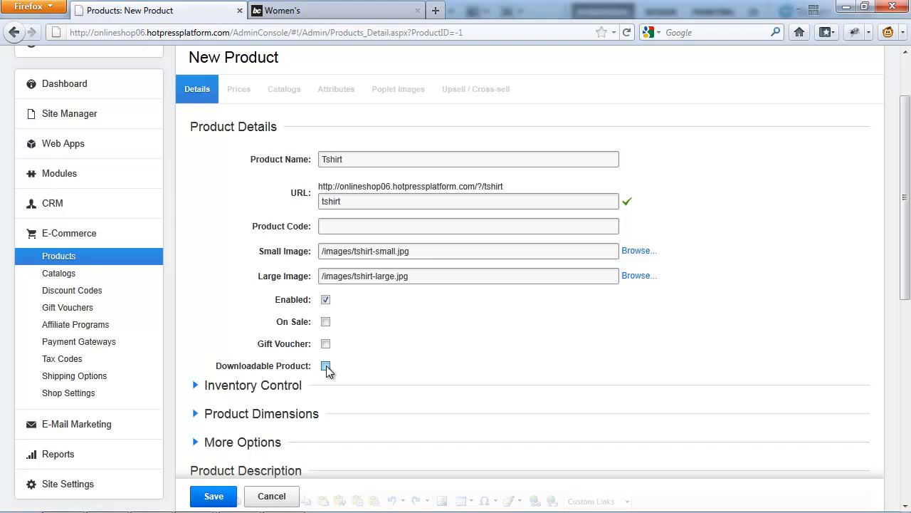
{"action": "left_click", "coordinate": [326, 365]}
{"action": "scroll", "coordinate": [365, 313], "scroll_direction": "down", "scroll_amount": 2}
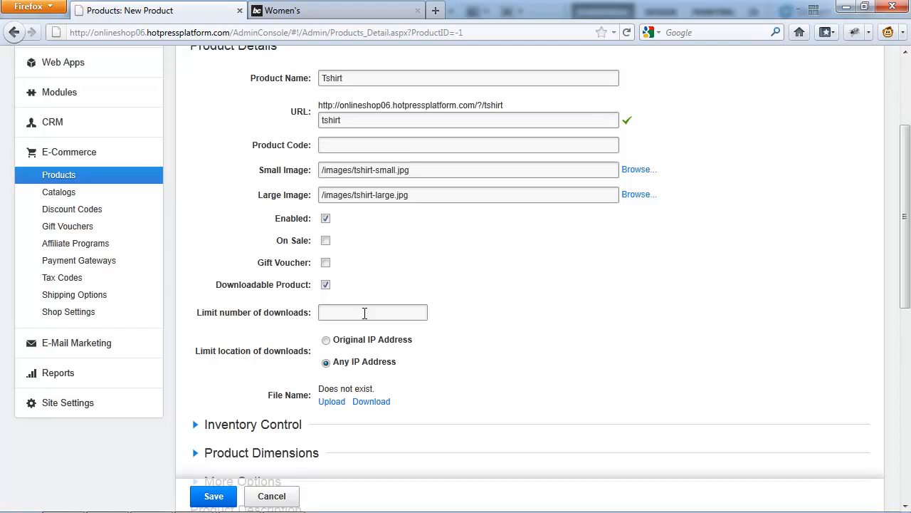
{"action": "left_click", "coordinate": [325, 284]}
Turn on Control Inventory in the Inventory Control section and expand the Product Dimensions section.
{"action": "left_click", "coordinate": [294, 306]}
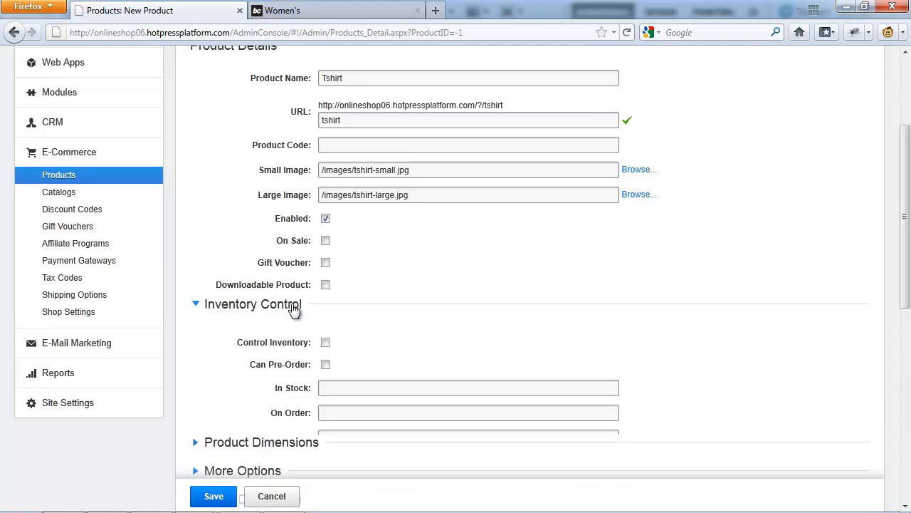
{"action": "scroll", "coordinate": [335, 285], "scroll_direction": "down", "scroll_amount": 2}
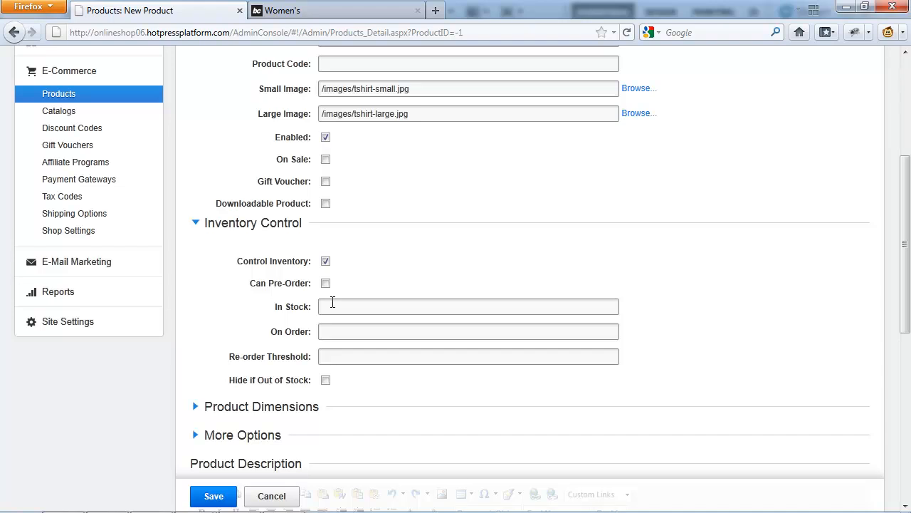
{"action": "scroll", "coordinate": [332, 302], "scroll_direction": "down", "scroll_amount": 2}
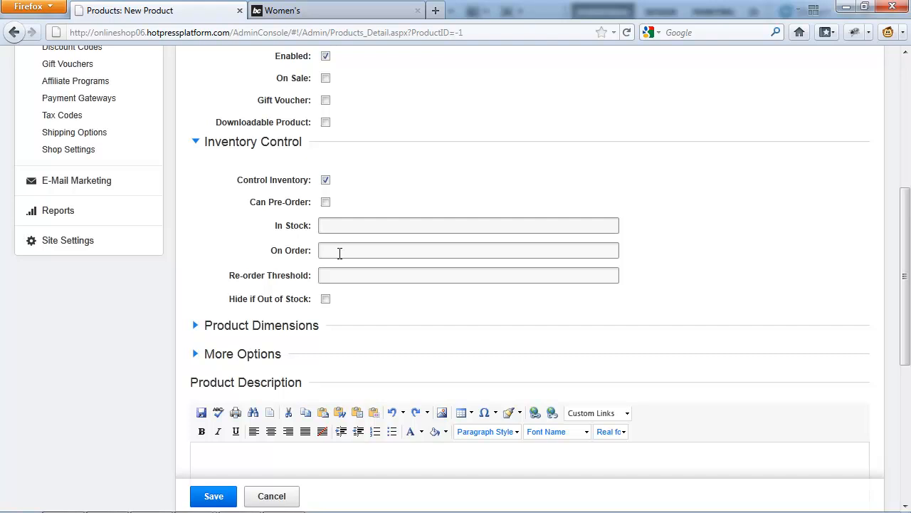
{"action": "left_click", "coordinate": [337, 276]}
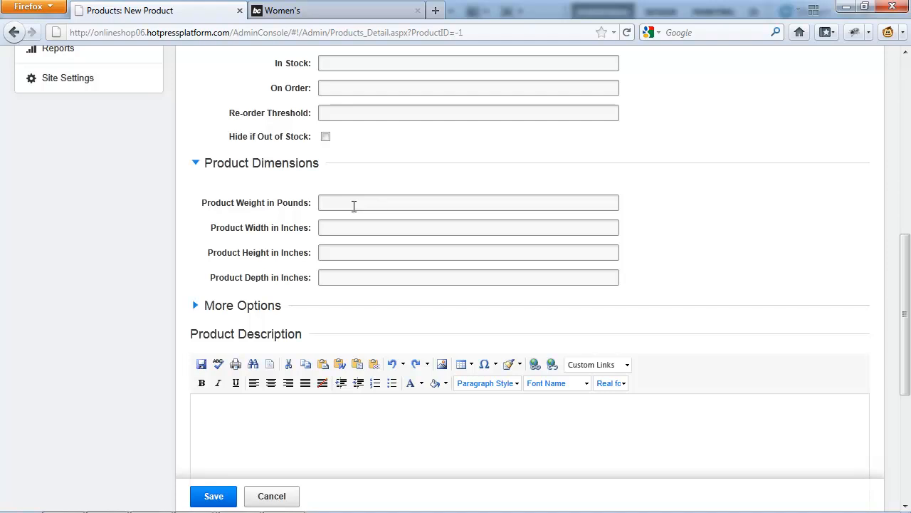
Expand the More Options section and enable drop shipping for the product.
{"action": "scroll", "coordinate": [416, 317], "scroll_direction": "down", "scroll_amount": 2}
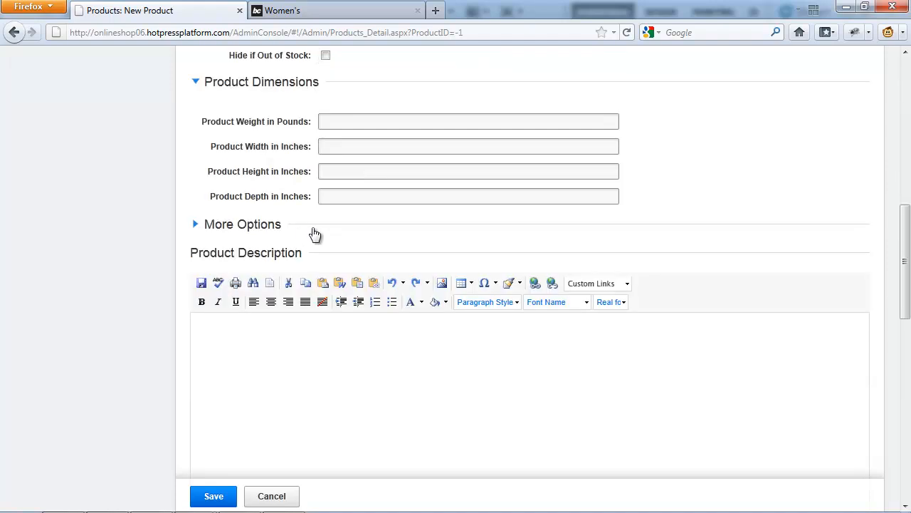
{"action": "left_click", "coordinate": [271, 229]}
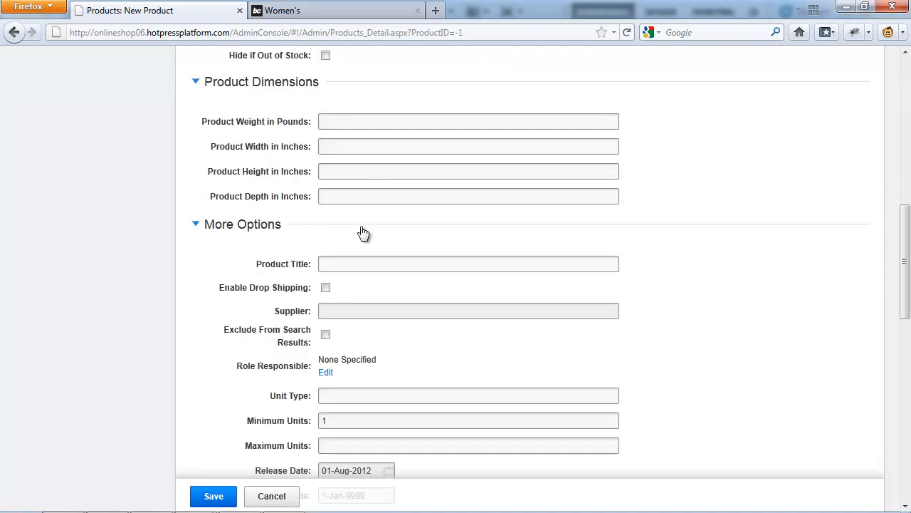
{"action": "scroll", "coordinate": [365, 228], "scroll_direction": "down", "scroll_amount": 2}
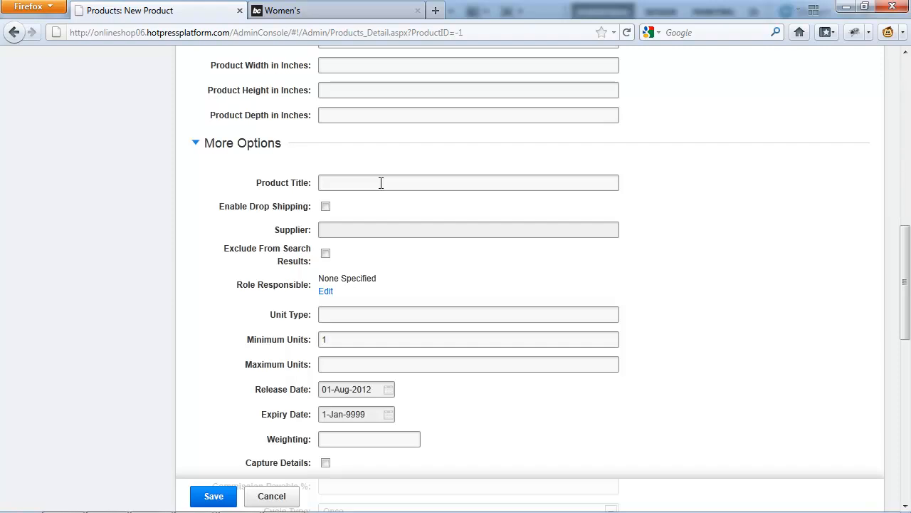
{"action": "left_click", "coordinate": [326, 207]}
{"action": "key", "text": "Return"}
{"action": "left_click", "coordinate": [355, 232]}
Examine the remaining More Options settings, including dates, Weighting, Capture Details, Cycle Type, Keywords and the custom fields.
{"action": "scroll", "coordinate": [350, 366], "scroll_direction": "down", "scroll_amount": 2}
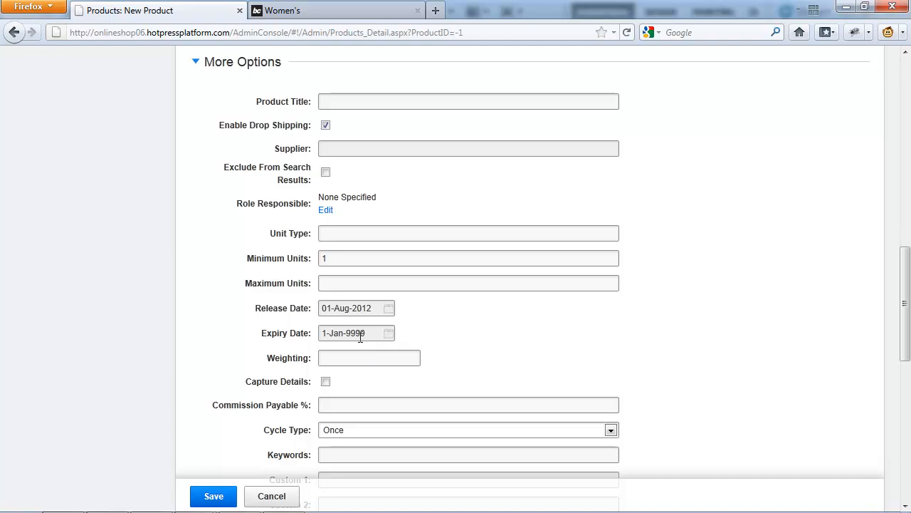
{"action": "left_click", "coordinate": [363, 363]}
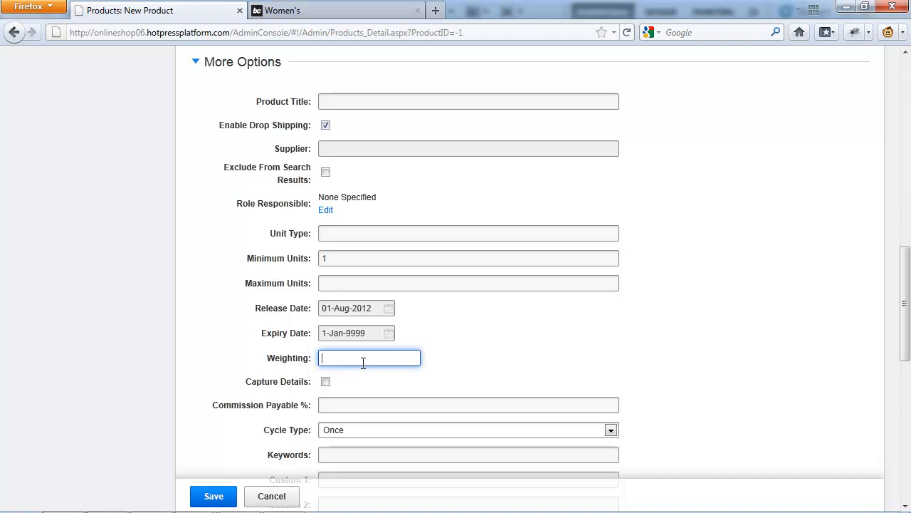
{"action": "scroll", "coordinate": [342, 327], "scroll_direction": "down", "scroll_amount": 2}
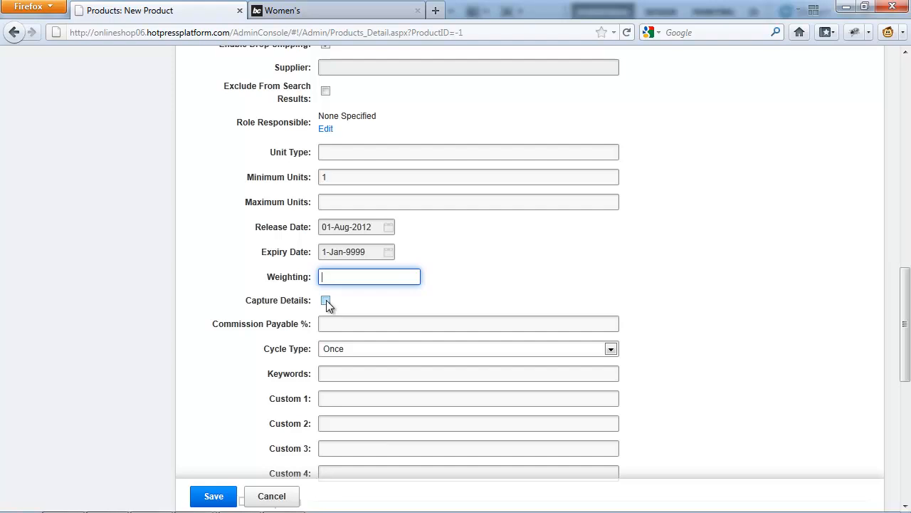
{"action": "scroll", "coordinate": [339, 242], "scroll_direction": "down", "scroll_amount": 2}
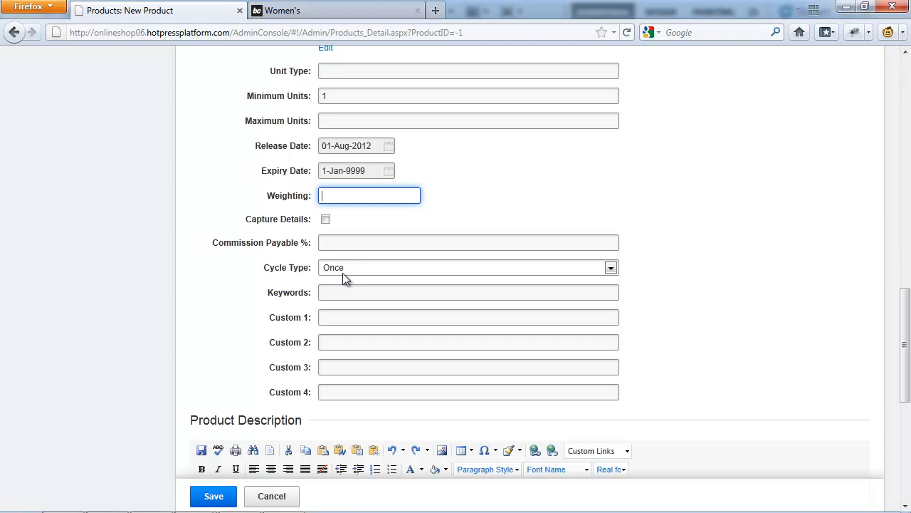
{"action": "left_click", "coordinate": [350, 292]}
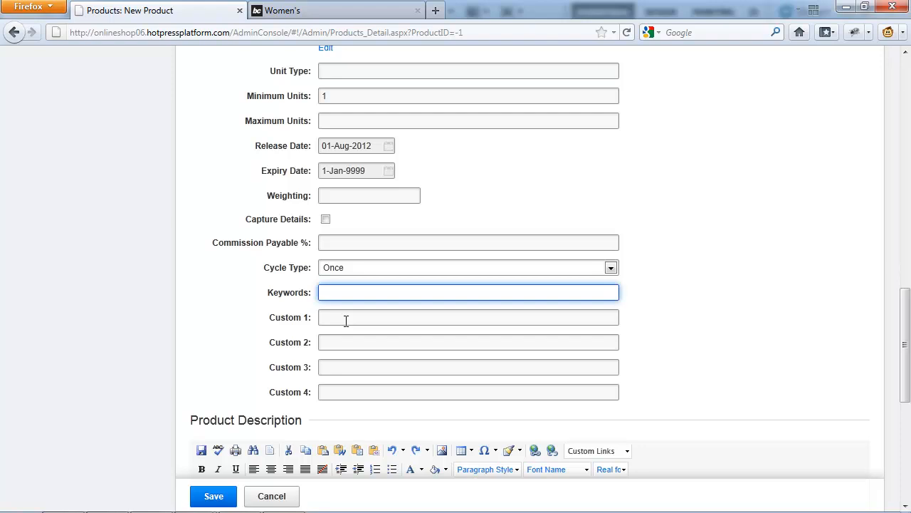
{"action": "scroll", "coordinate": [278, 300], "scroll_direction": "down", "scroll_amount": 3}
Paste the copied text into the Product Description and save the Tshirt product.
{"action": "left_click", "coordinate": [278, 300]}
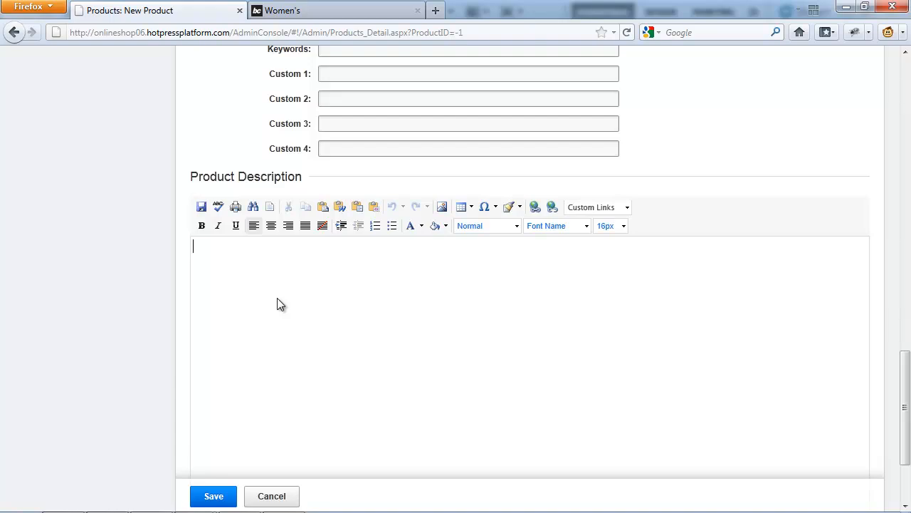
{"action": "scroll", "coordinate": [242, 281], "scroll_direction": "down", "scroll_amount": 1}
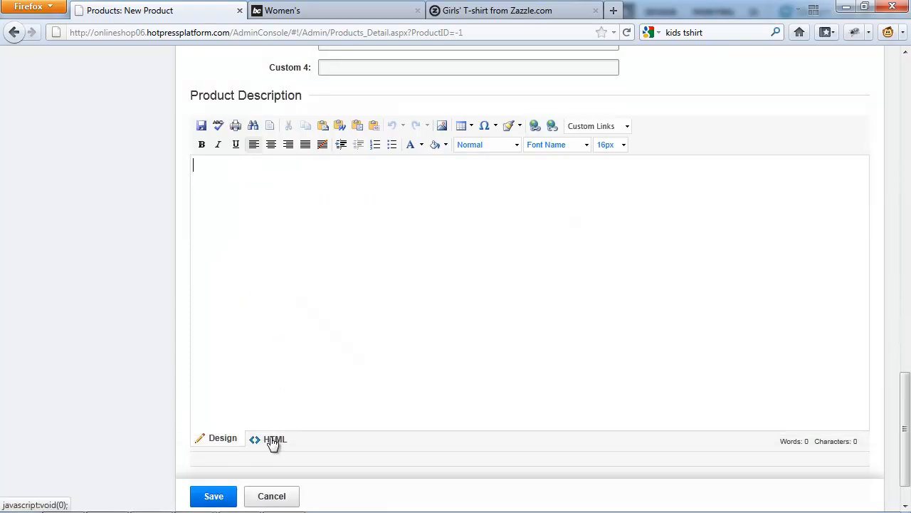
{"action": "type", "text": "A cute little classic, just for girls, from Bella. This baby doll is our best-selling ladies' top. It's made from 100% super-soft ring-spun cotton and has capped sleeves and a tapered side-seamed body with contoured fit. NOTE: Sizes run extremely small. Order 1 to 2 sizes larger than normal. Imported."}
{"action": "left_click", "coordinate": [213, 494]}
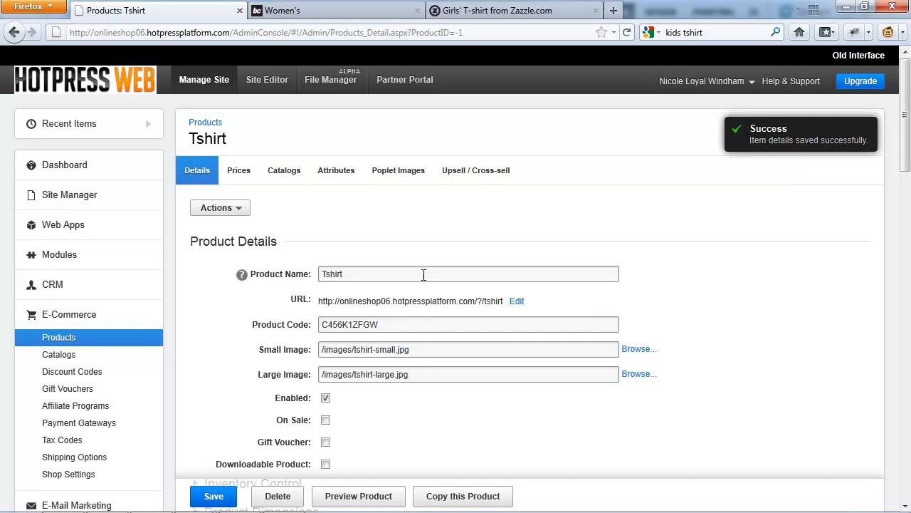
View the KIDS catalog page on the live store and return to the Tshirt product's details.
{"action": "left_click", "coordinate": [283, 10]}
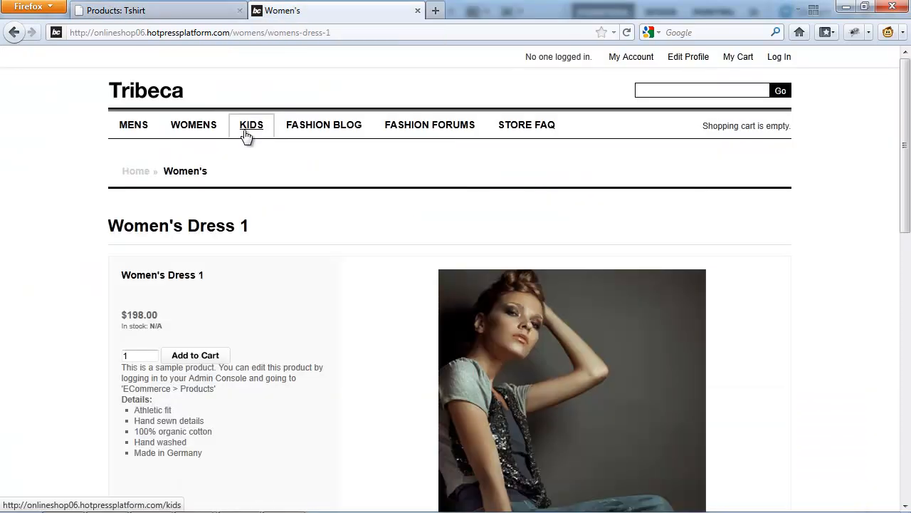
{"action": "left_click", "coordinate": [246, 134]}
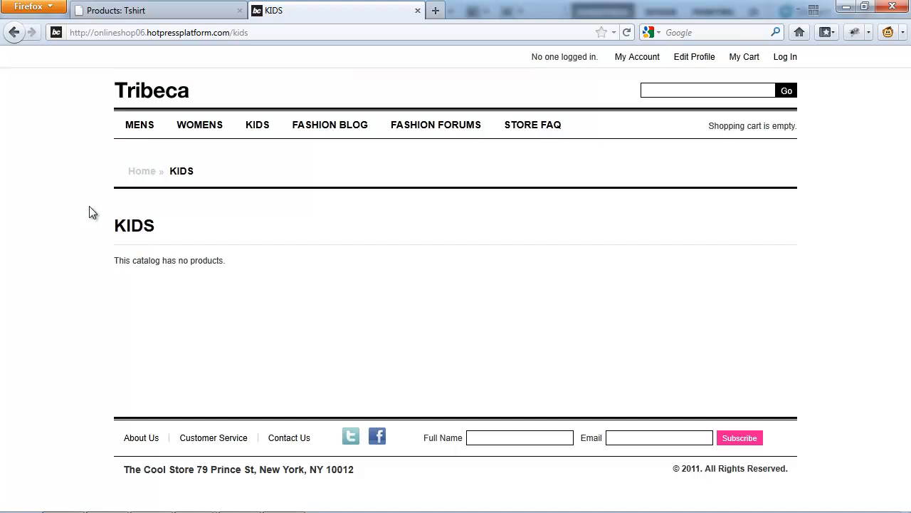
{"action": "left_click", "coordinate": [120, 11]}
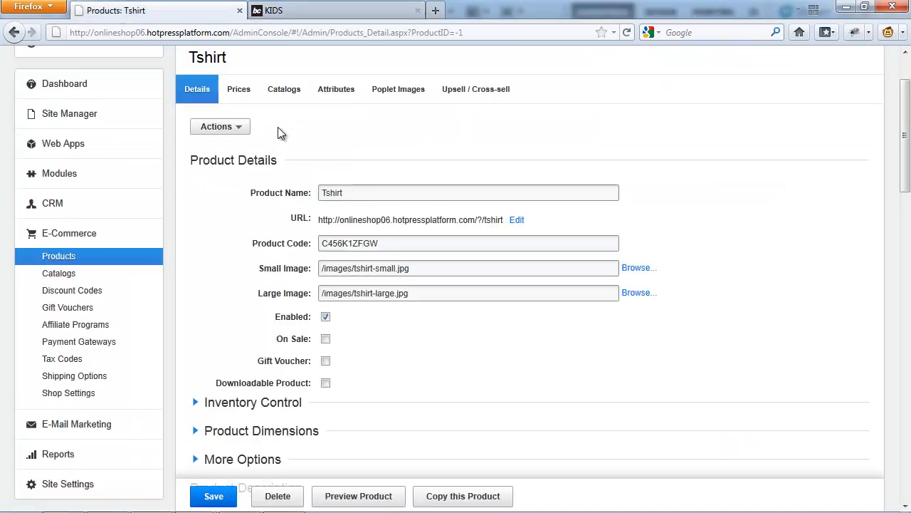
{"action": "scroll", "coordinate": [278, 127], "scroll_direction": "up", "scroll_amount": 2}
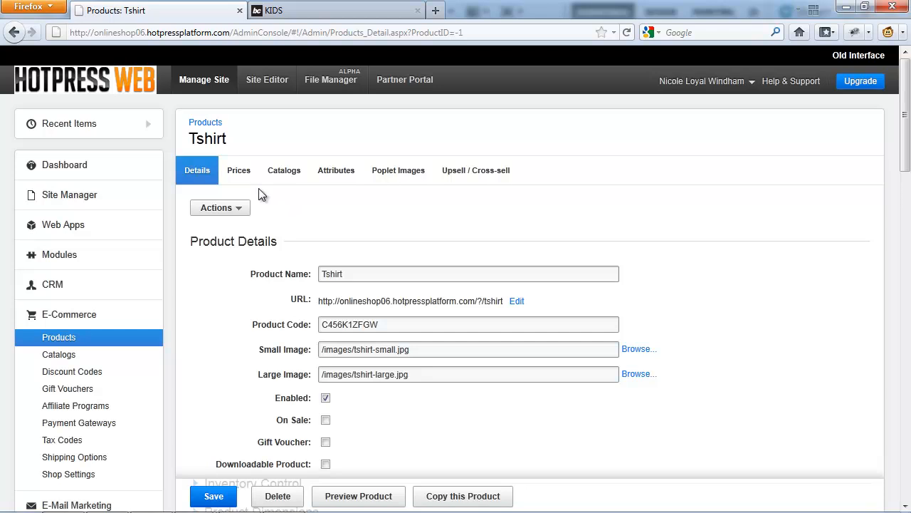
Enter a recommended retail price of 5 and a sell price of 9 for United States consumers, and switch the pricing type to Wholesaler.
{"action": "left_click", "coordinate": [240, 173]}
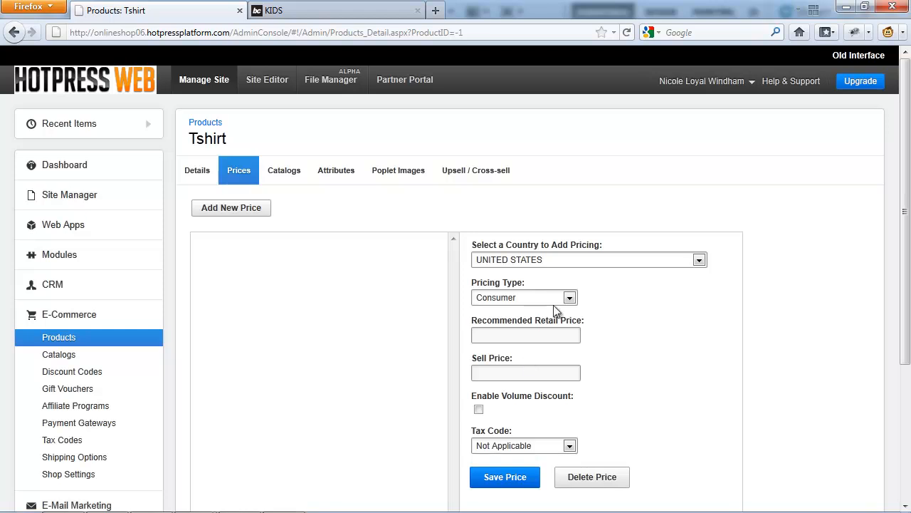
{"action": "left_click", "coordinate": [529, 375]}
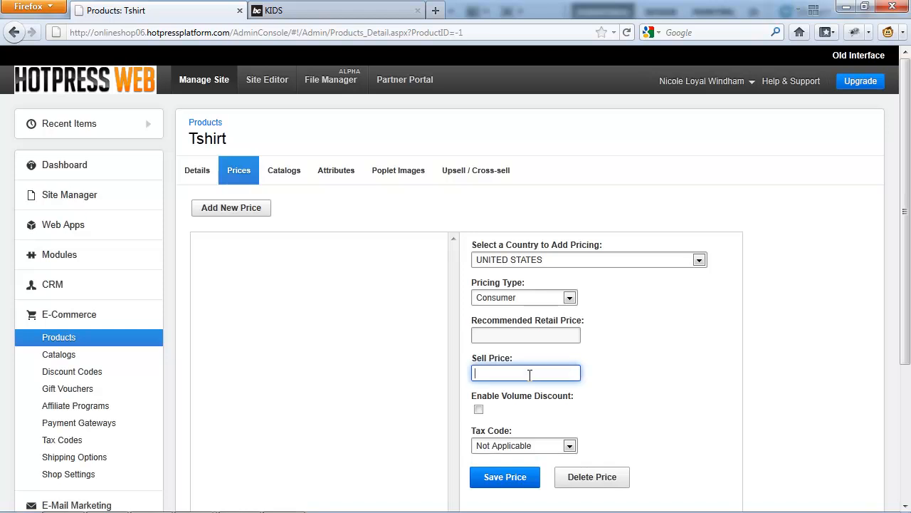
{"action": "type", "text": "9"}
{"action": "left_click", "coordinate": [511, 333]}
{"action": "scroll", "coordinate": [511, 333], "scroll_direction": "down", "scroll_amount": 2}
{"action": "type", "text": "5"}
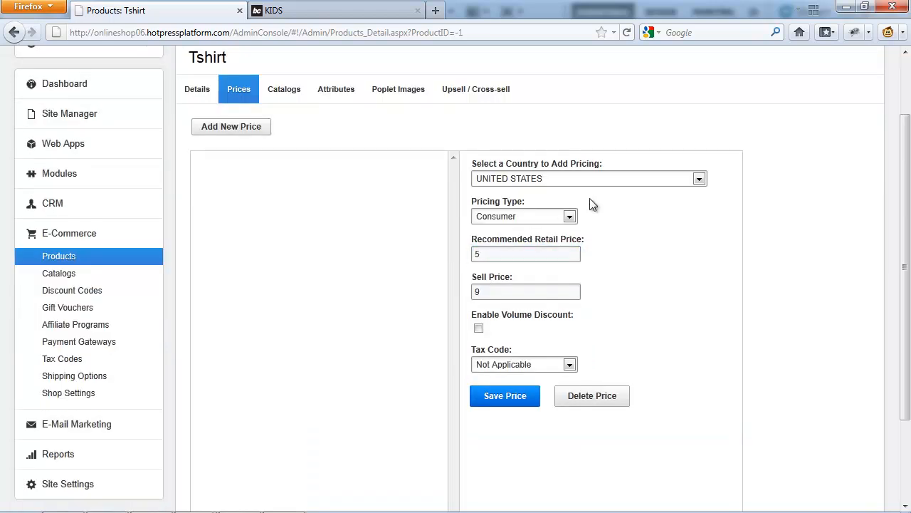
{"action": "left_click", "coordinate": [521, 218]}
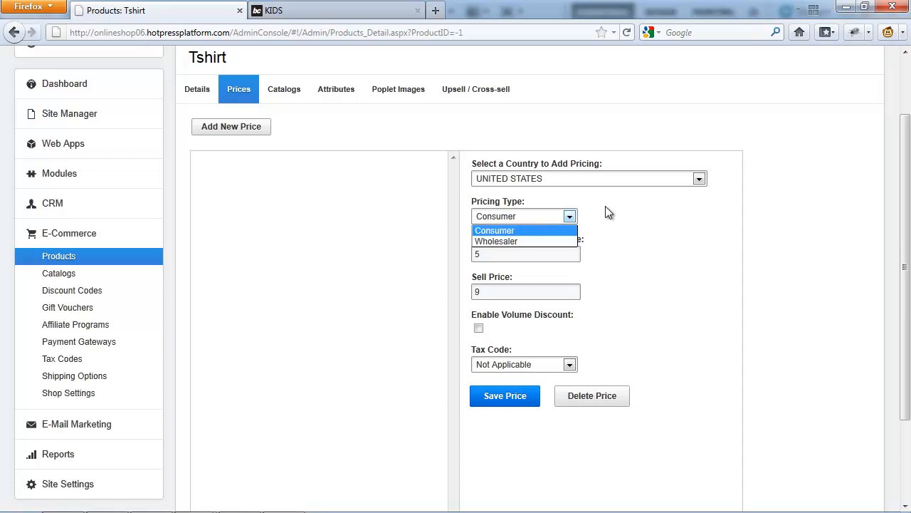
{"action": "left_click", "coordinate": [536, 242]}
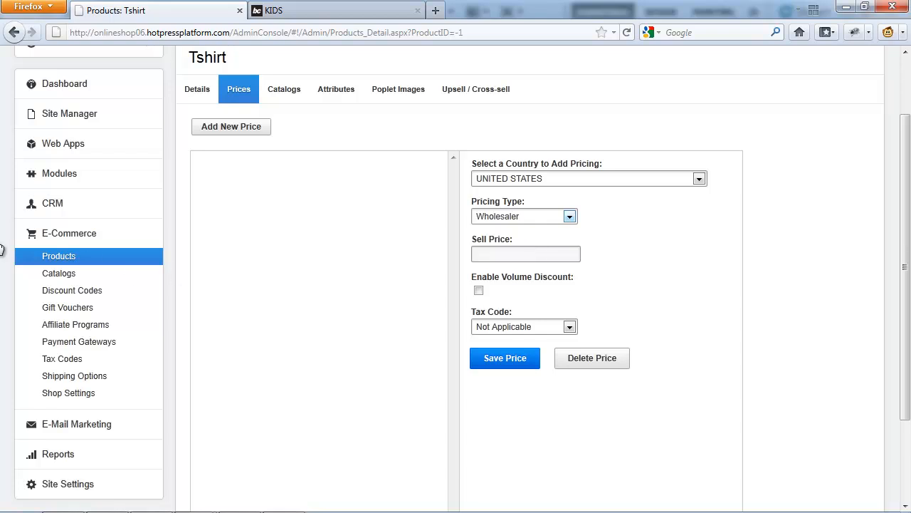
Open the CRM customer list in a new tab and save a new contact with the customer's first name and surname.
{"action": "right_click", "coordinate": [49, 207]}
{"action": "left_click", "coordinate": [80, 212]}
{"action": "left_click", "coordinate": [324, 10]}
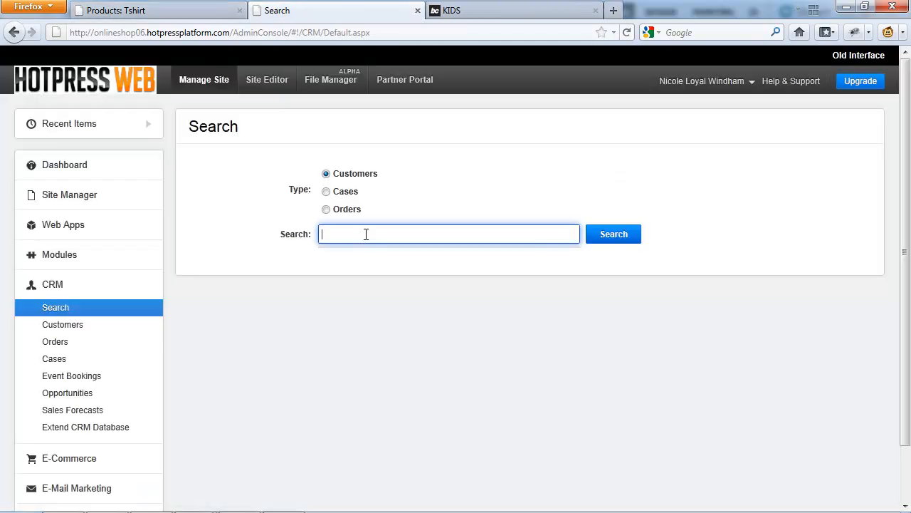
{"action": "type", "text": "n"}
{"action": "left_click", "coordinate": [79, 325]}
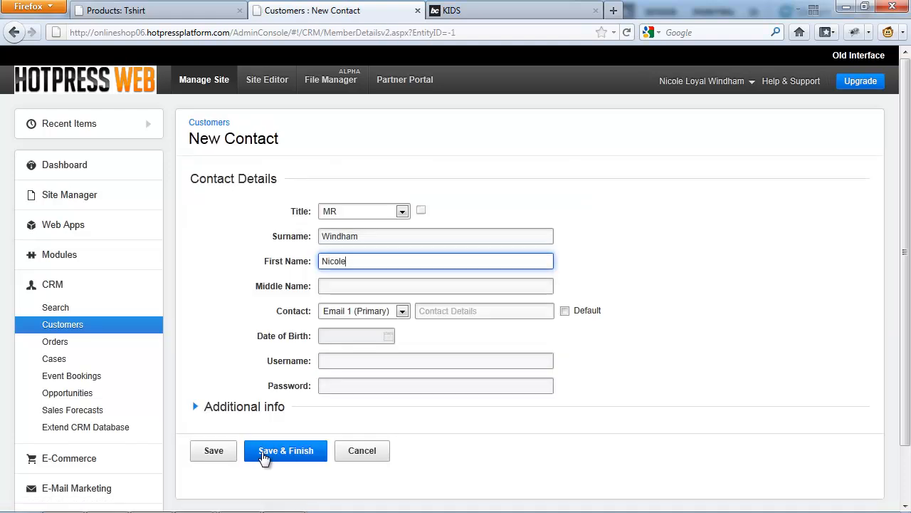
{"action": "left_click", "coordinate": [216, 453]}
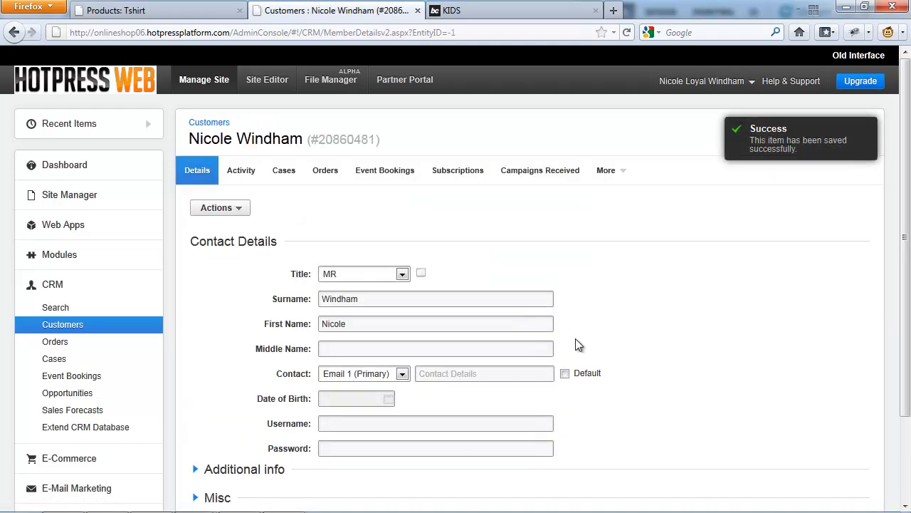
Mark the new contact as a wholesaler in the contact's subscription settings.
{"action": "left_click", "coordinate": [459, 170]}
{"action": "scroll", "coordinate": [514, 288], "scroll_direction": "down", "scroll_amount": 10}
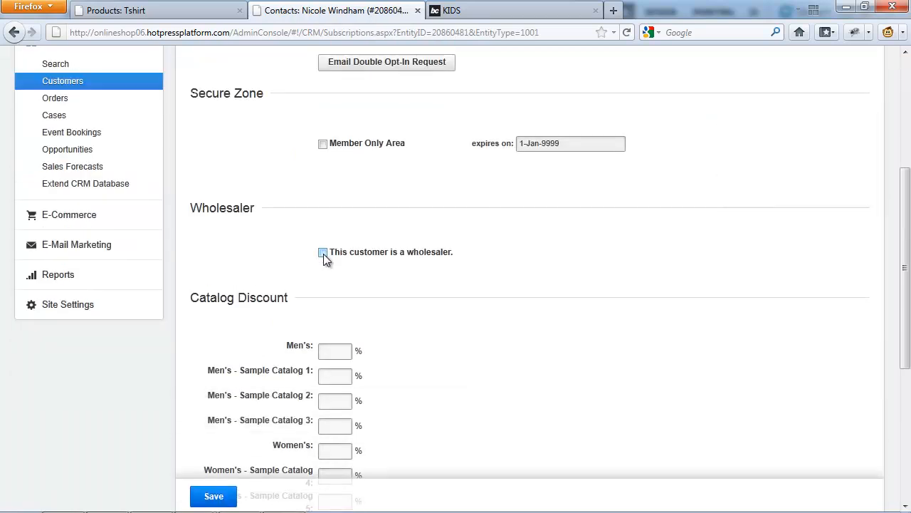
{"action": "left_click", "coordinate": [323, 252]}
{"action": "scroll", "coordinate": [334, 282], "scroll_direction": "up", "scroll_amount": 3}
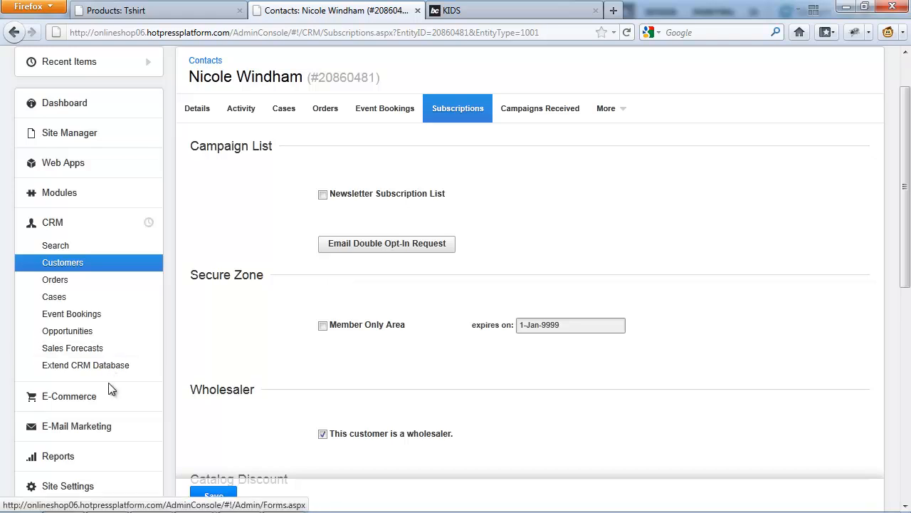
Return to the Tshirt product's prices, look at the volume discount options, and save the United States consumer price with volume discount disabled.
{"action": "left_click", "coordinate": [93, 402]}
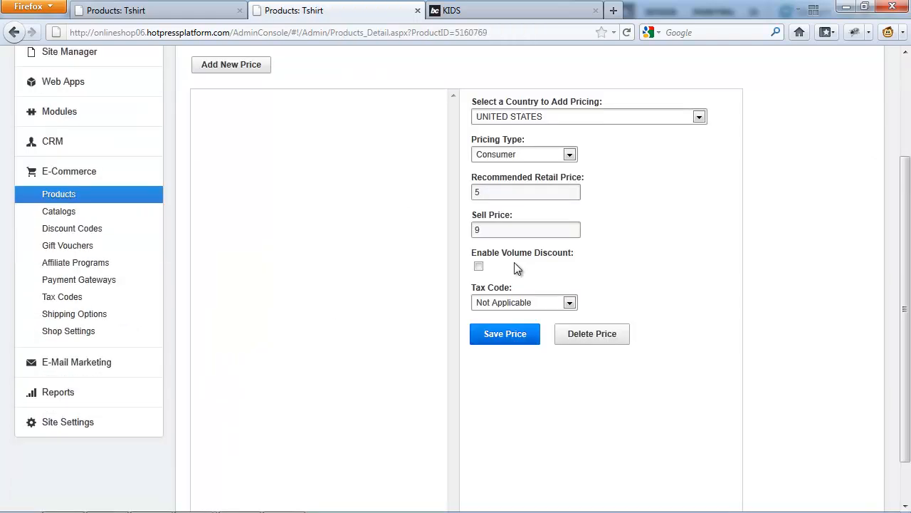
{"action": "left_click", "coordinate": [478, 266]}
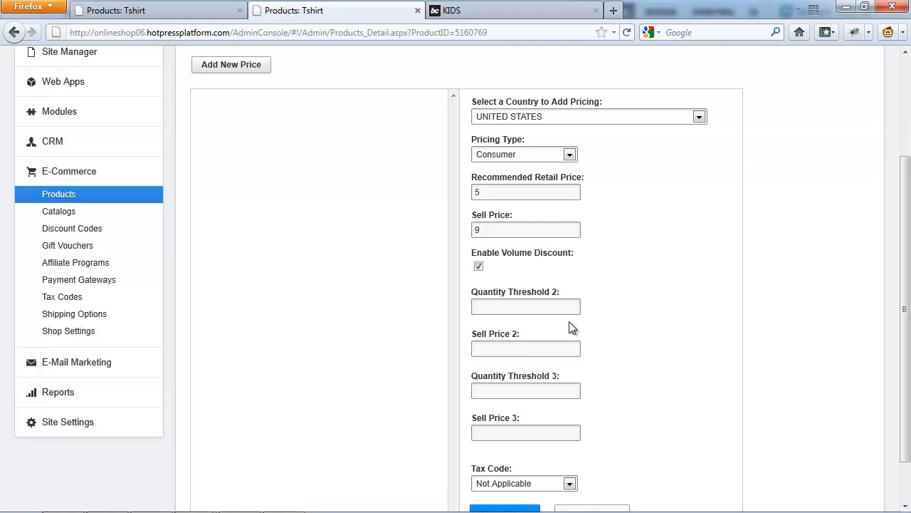
{"action": "left_click", "coordinate": [478, 266]}
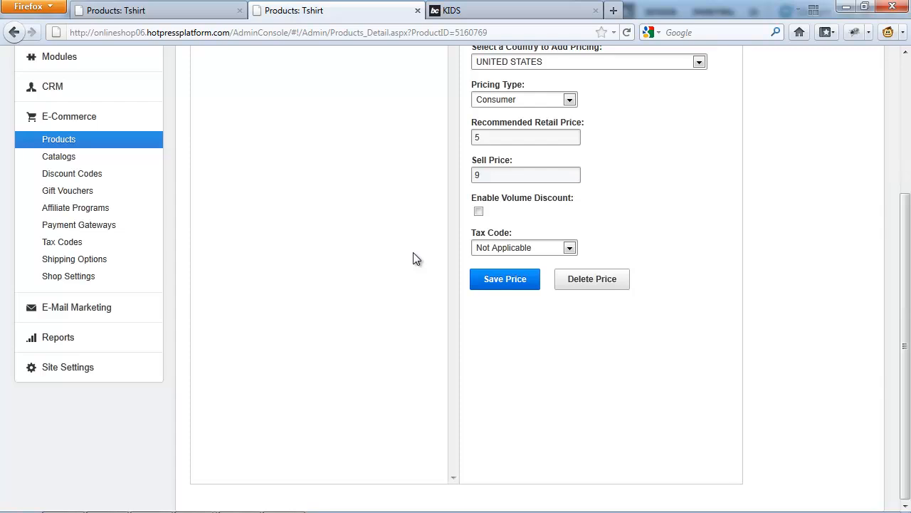
{"action": "left_click", "coordinate": [506, 281]}
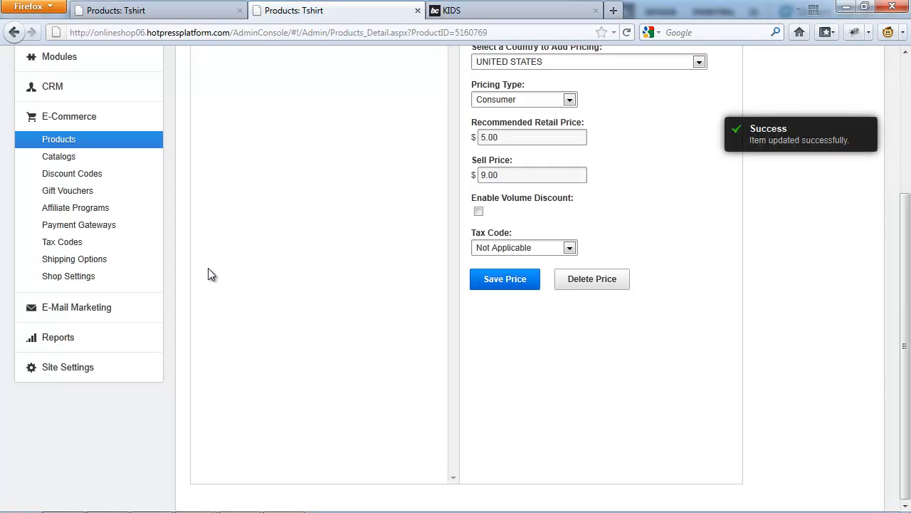
Create a United States tax code named VAT with a 12 percent tax rate.
{"action": "left_click", "coordinate": [64, 242]}
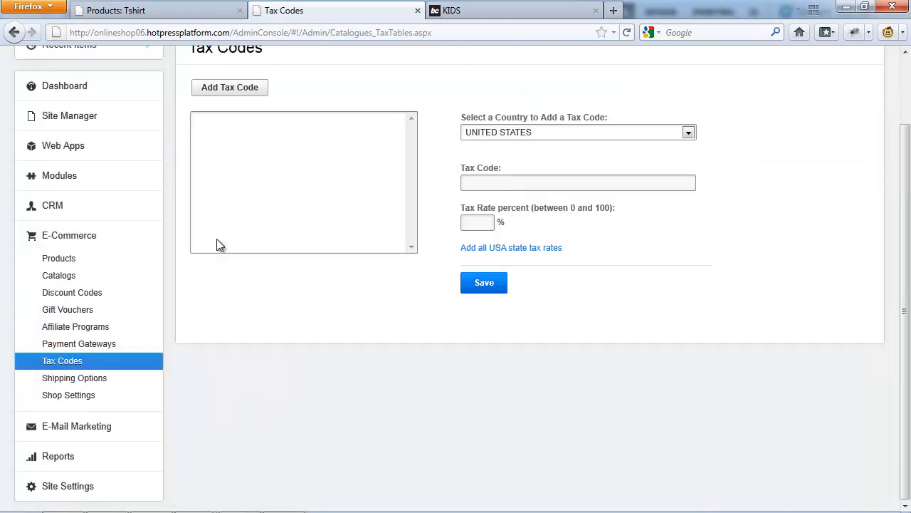
{"action": "left_click", "coordinate": [503, 183]}
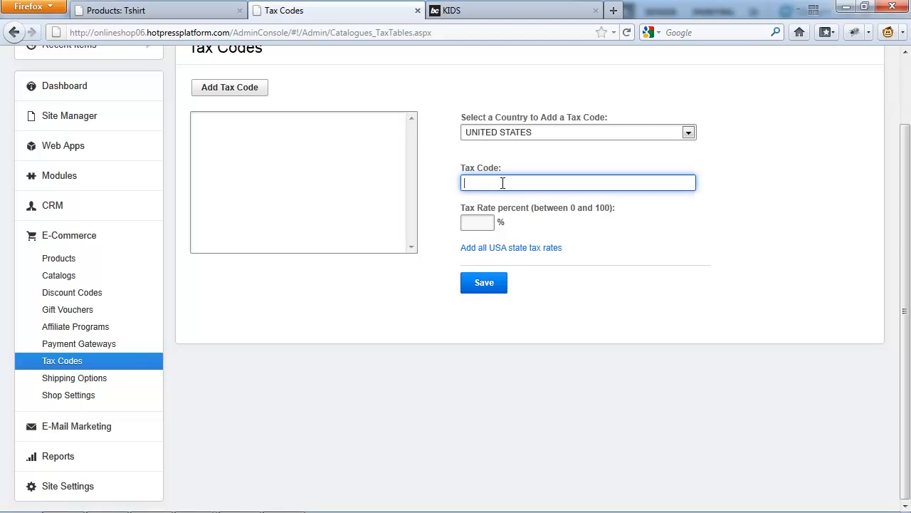
{"action": "type", "text": "VAT"}
{"action": "left_click", "coordinate": [478, 223]}
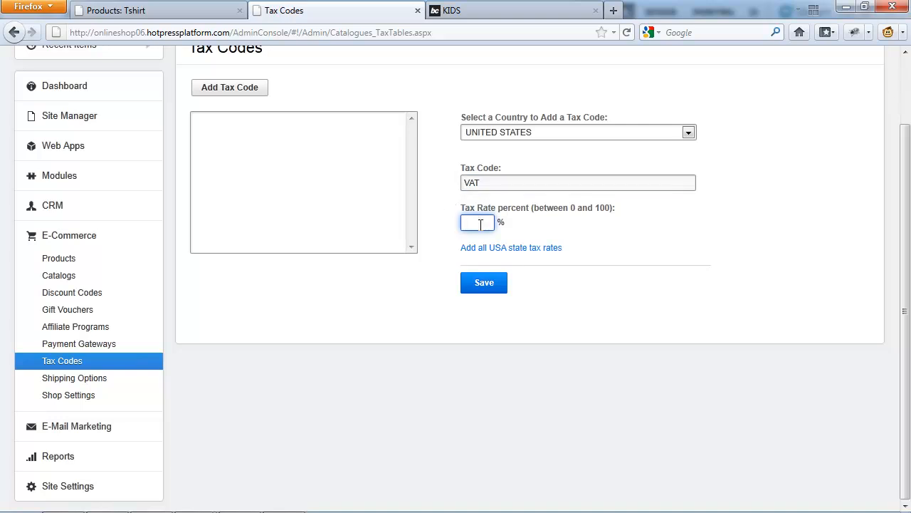
{"action": "type", "text": "12"}
{"action": "left_click", "coordinate": [486, 288]}
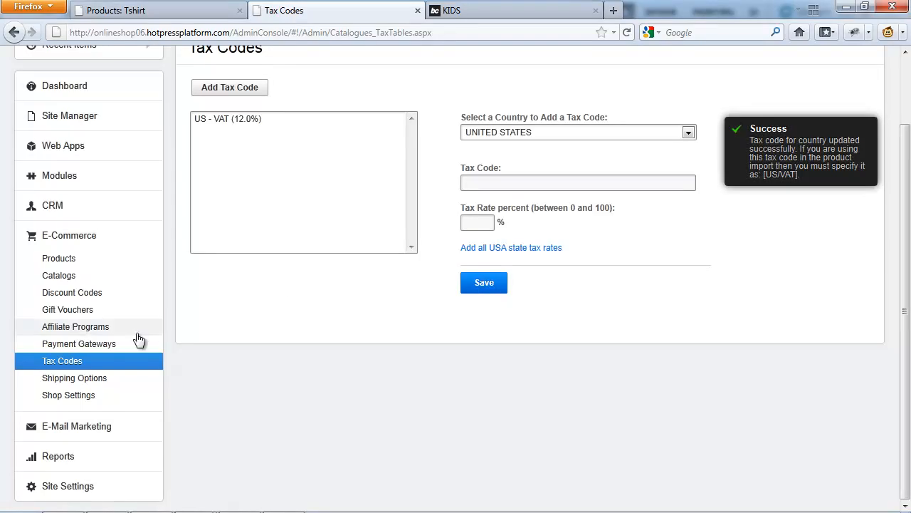
Update the Tshirt's United States consumer pricing to a recommended retail price of 15 and sell price of 11, with tax code Not Applicable.
{"action": "left_click", "coordinate": [72, 260]}
{"action": "left_click", "coordinate": [242, 92]}
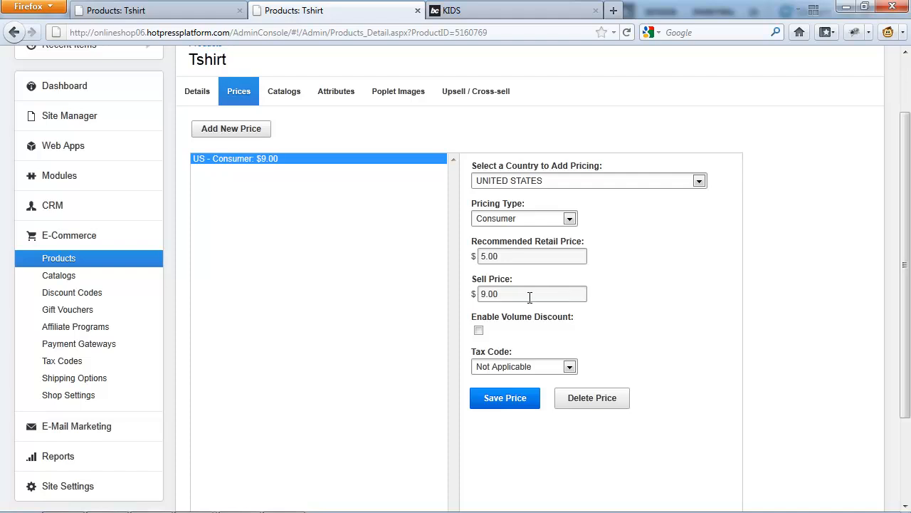
{"action": "left_click", "coordinate": [530, 366]}
{"action": "left_click", "coordinate": [505, 403]}
{"action": "left_click", "coordinate": [520, 366]}
{"action": "left_click", "coordinate": [520, 382]}
Reload the KIDS catalog page on the live store to check for the product, and return to the Tshirt product's prices.
{"action": "left_click", "coordinate": [495, 10]}
{"action": "left_click", "coordinate": [626, 32]}
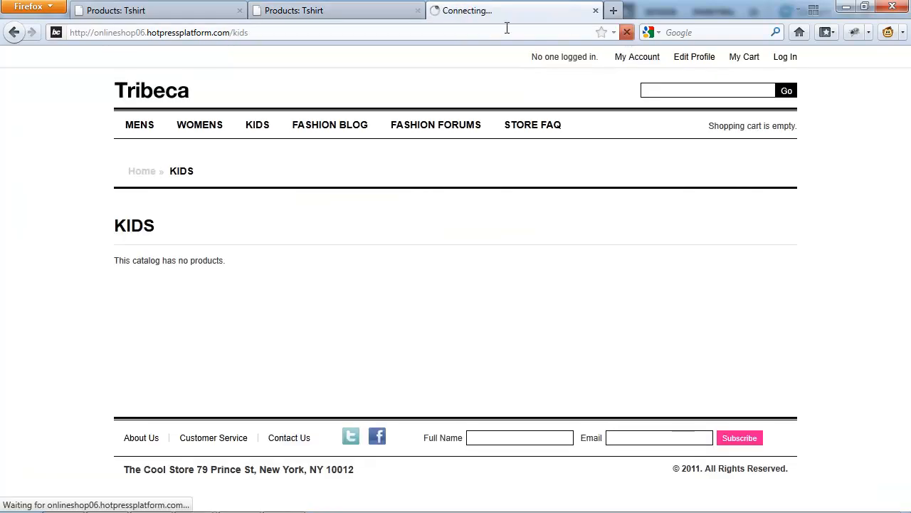
{"action": "left_click", "coordinate": [359, 15]}
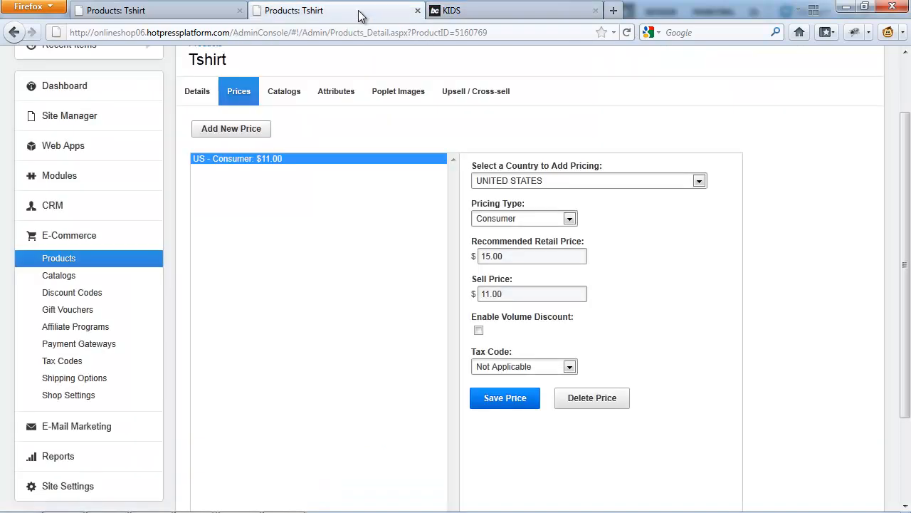
Add the Tshirt product to the KIDS catalog and reload the live store's KIDS page.
{"action": "left_click", "coordinate": [283, 97]}
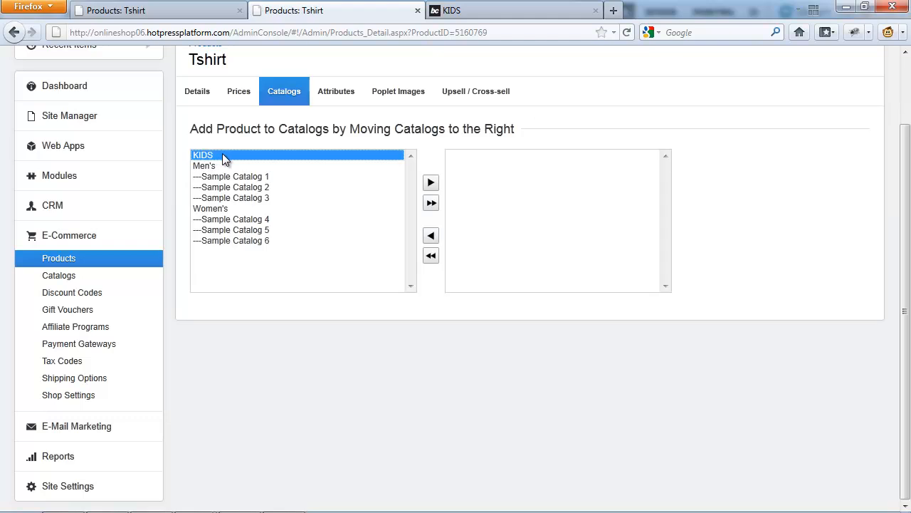
{"action": "left_click", "coordinate": [432, 184]}
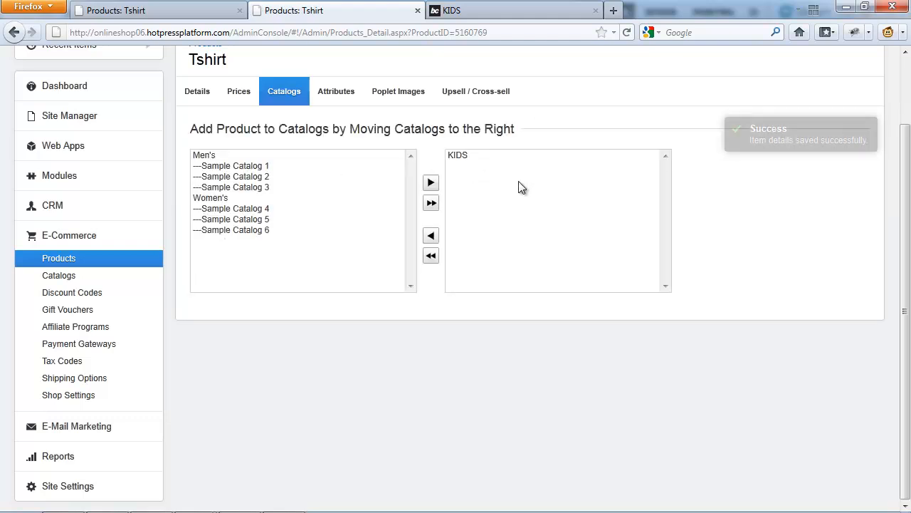
{"action": "left_click", "coordinate": [484, 11]}
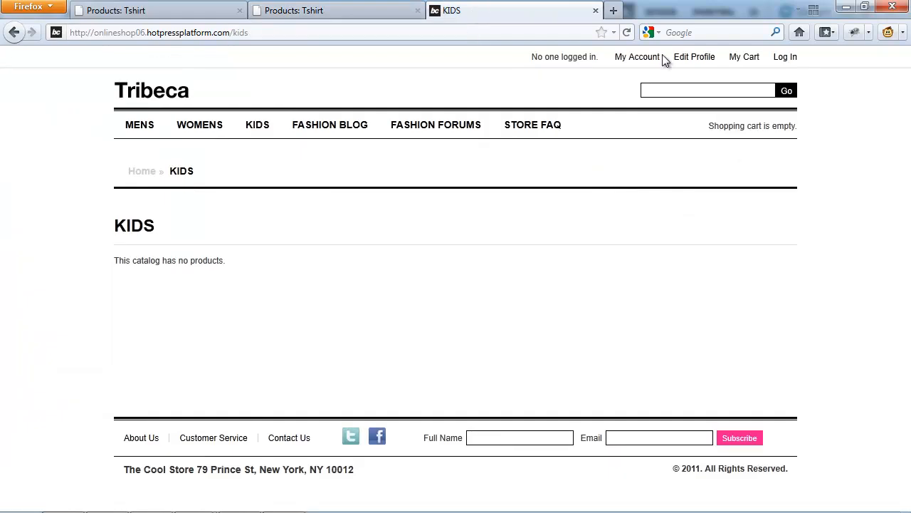
{"action": "left_click", "coordinate": [627, 32]}
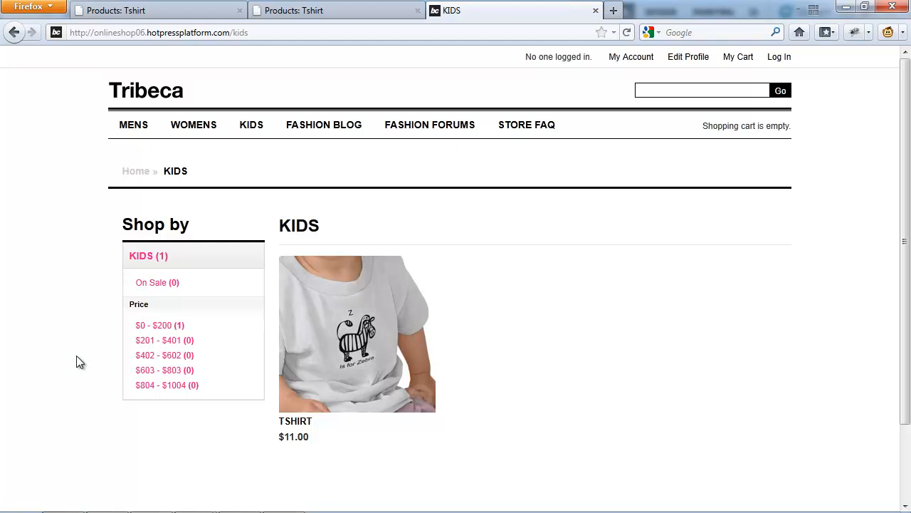